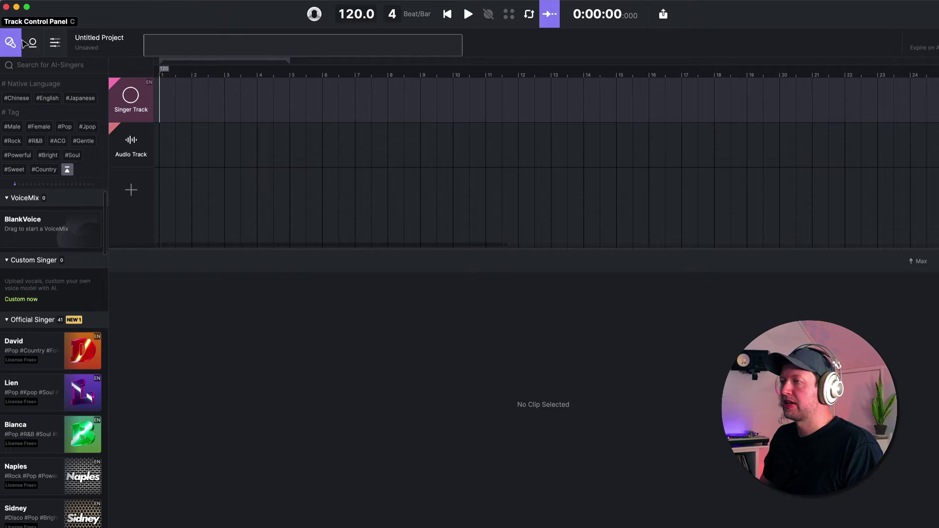
Look over the Singer Track's voice control panel and mixer controls, then close them.
{"action": "left_click", "coordinate": [32, 43]}
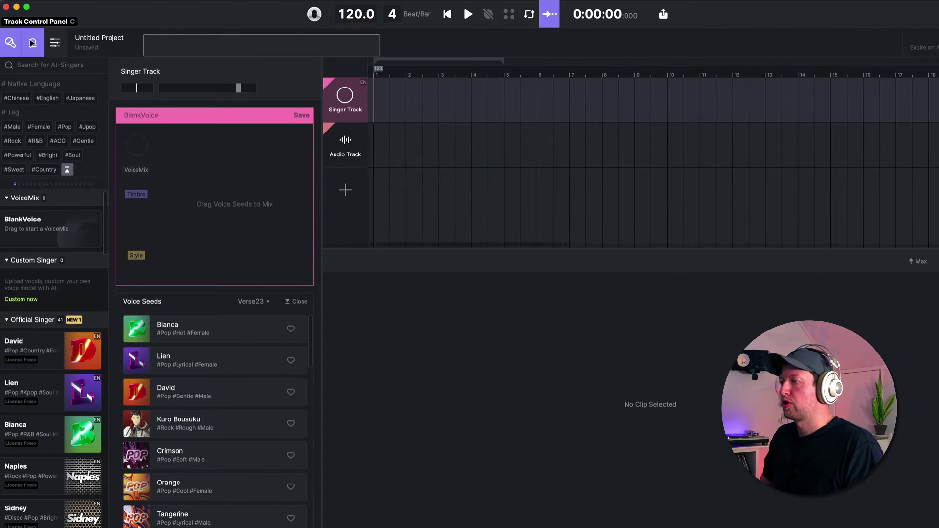
{"action": "left_click", "coordinate": [57, 45]}
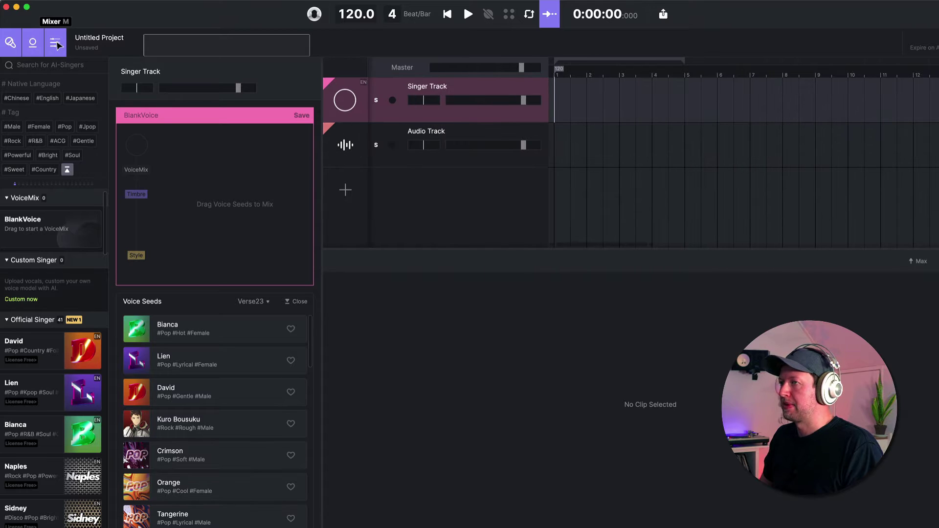
{"action": "left_click", "coordinate": [57, 45]}
{"action": "left_click", "coordinate": [33, 43]}
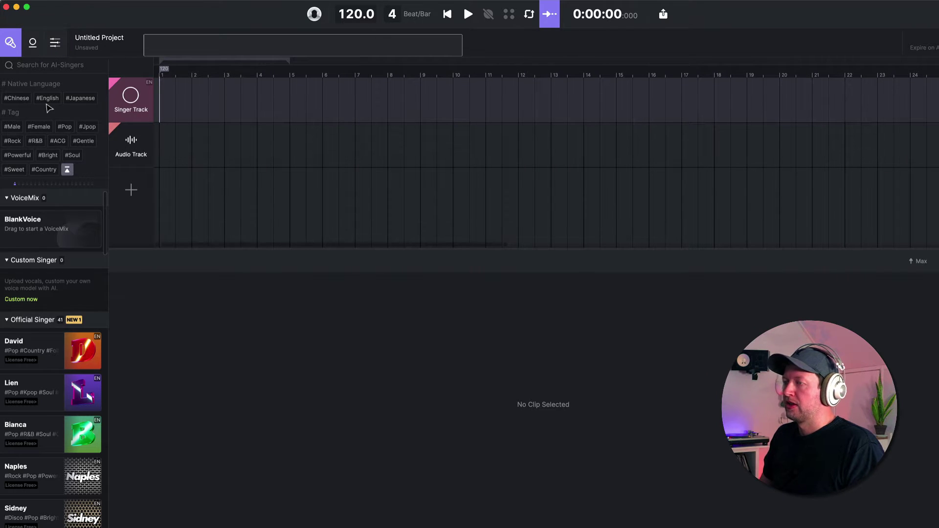
Filter singers by English, Female, Pop and Bright tags, and assign Bianca to the Singer Track.
{"action": "left_click", "coordinate": [31, 64]}
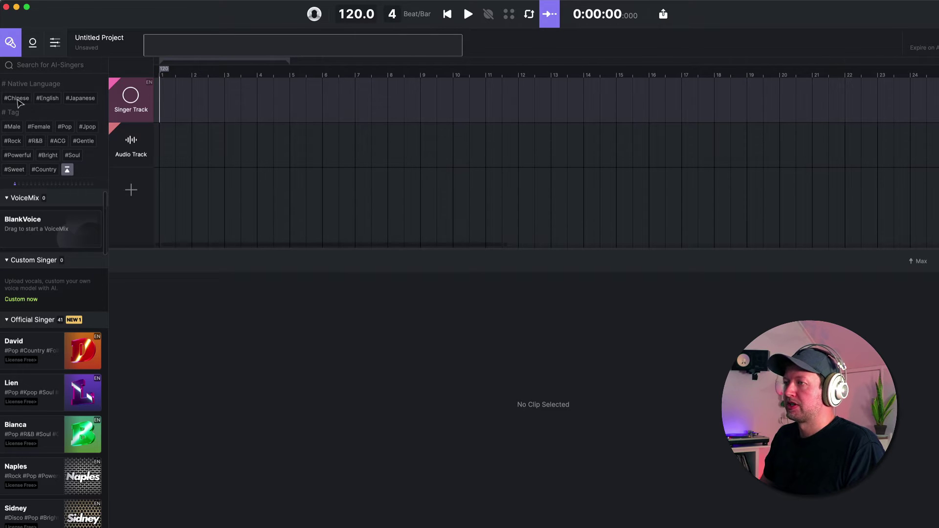
{"action": "left_click", "coordinate": [46, 98]}
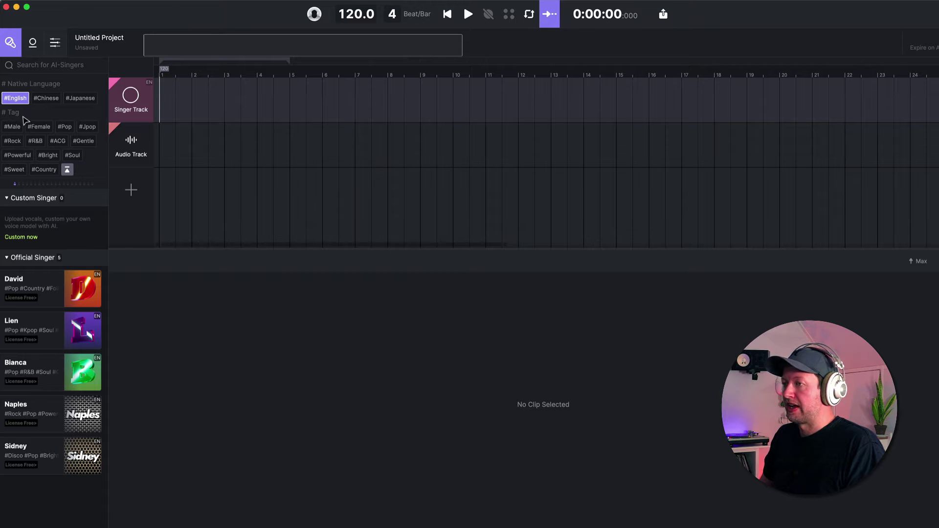
{"action": "left_click", "coordinate": [38, 128]}
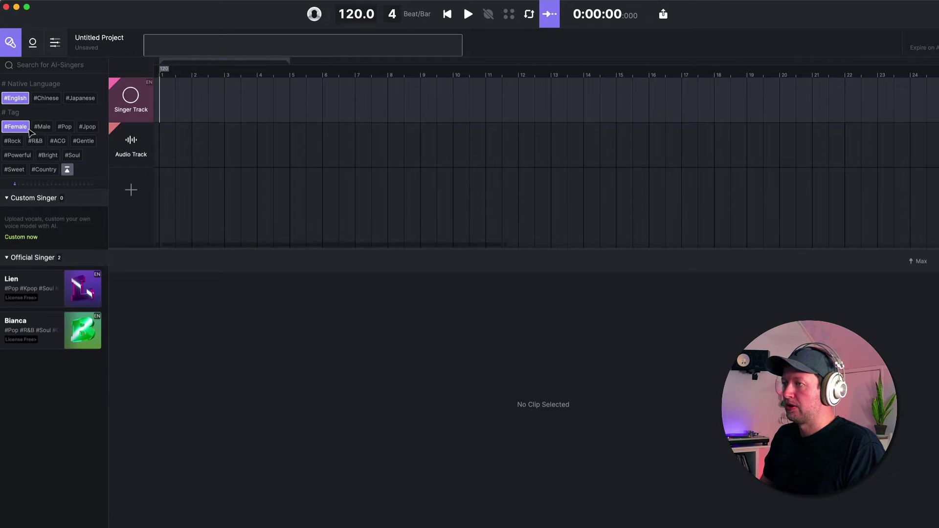
{"action": "left_click", "coordinate": [64, 127]}
{"action": "left_click", "coordinate": [47, 157]}
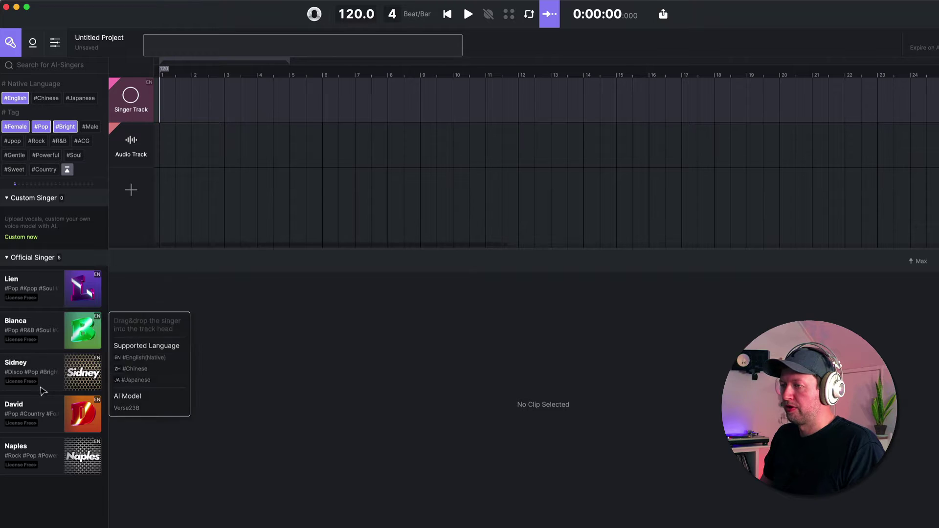
{"action": "left_click_drag", "start_coordinate": [35, 321], "coordinate": [130, 98]}
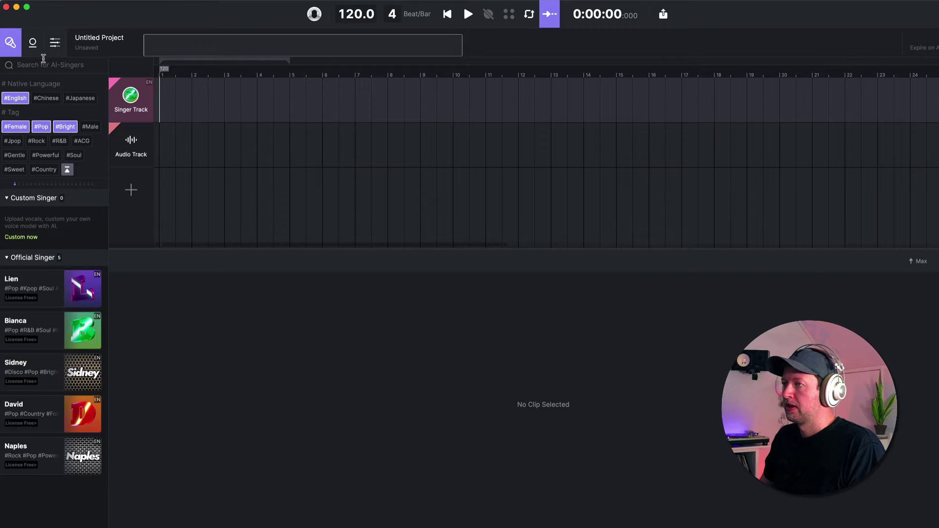
Blend Bianca at 75/68 with Lien at 51/51 in the Singer Track voicemix, then show the mixer.
{"action": "left_click", "coordinate": [32, 42]}
{"action": "left_click", "coordinate": [9, 43]}
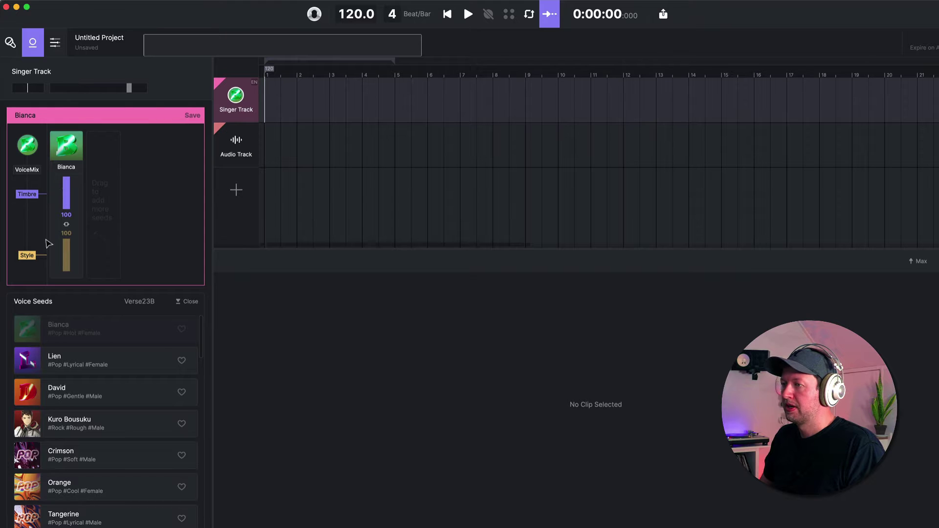
{"action": "mouse_move", "coordinate": [67, 179]}
{"action": "left_mouse_down"}
{"action": "mouse_move", "coordinate": [68, 262]}
{"action": "mouse_move", "coordinate": [72, 189]}
{"action": "left_mouse_up"}
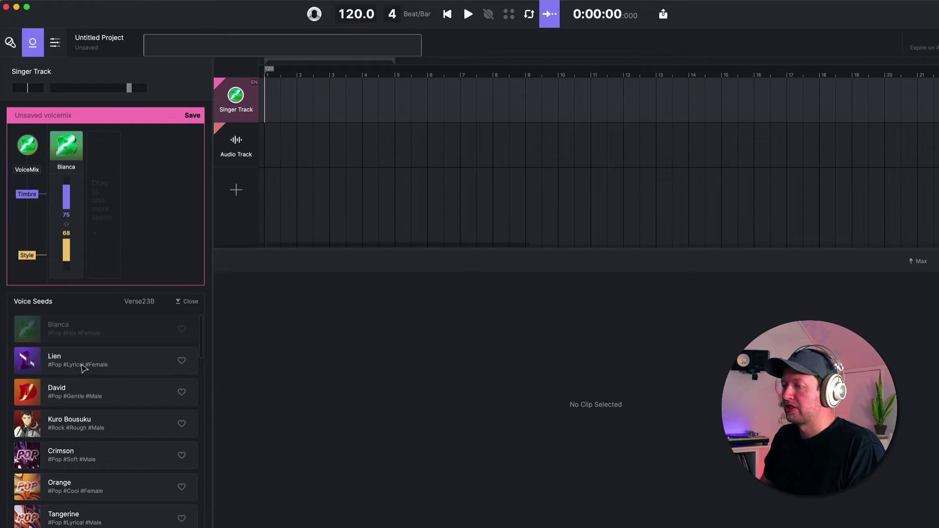
{"action": "left_click_drag", "start_coordinate": [80, 367], "coordinate": [108, 207]}
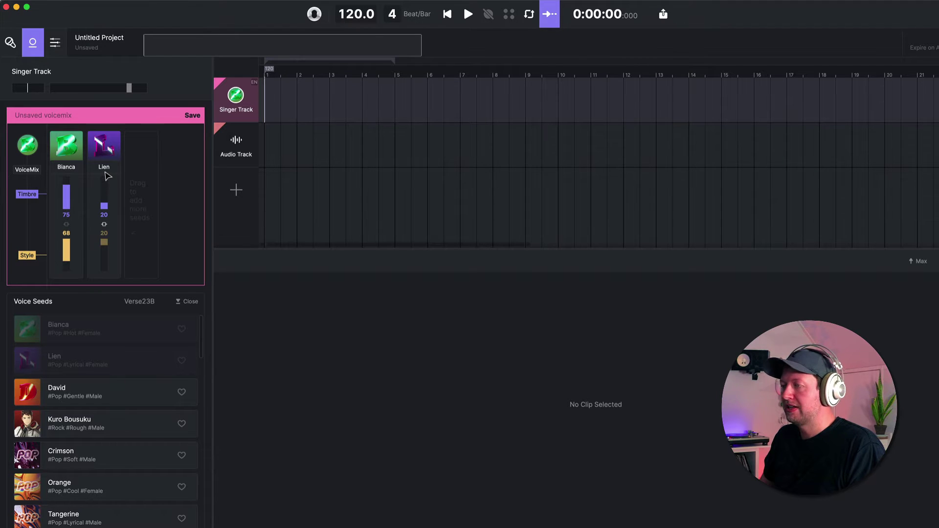
{"action": "mouse_move", "coordinate": [103, 199]}
{"action": "left_mouse_down"}
{"action": "mouse_move", "coordinate": [109, 189]}
{"action": "mouse_move", "coordinate": [109, 197]}
{"action": "left_mouse_up"}
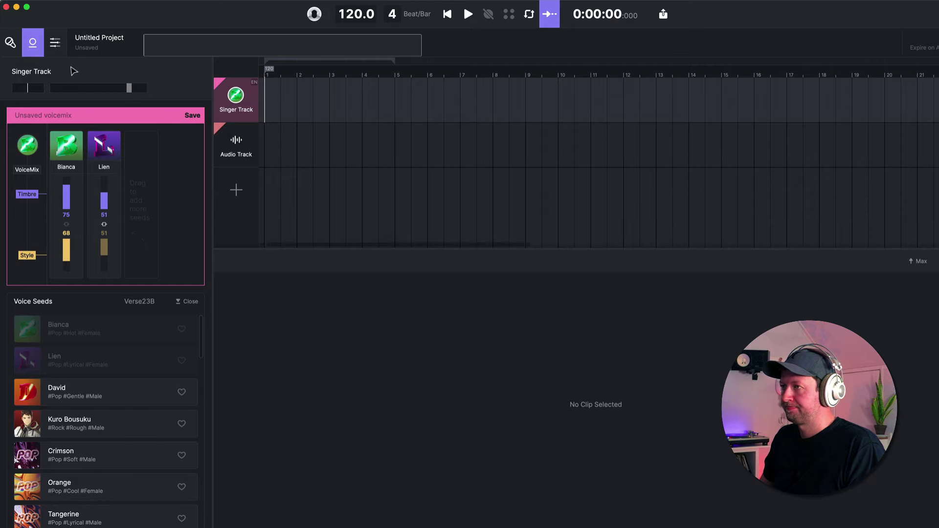
{"action": "left_click", "coordinate": [55, 43]}
Nudge the Singer Track pan, reset it to centre, and hide the mixer controls.
{"action": "left_click", "coordinate": [32, 44]}
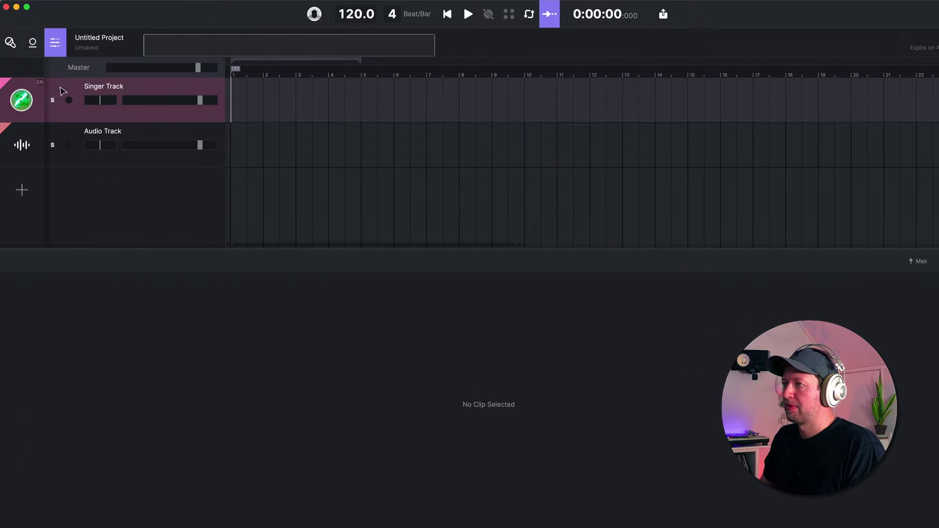
{"action": "left_click_drag", "start_coordinate": [100, 101], "coordinate": [96, 101]}
{"action": "double_click", "coordinate": [97, 101]}
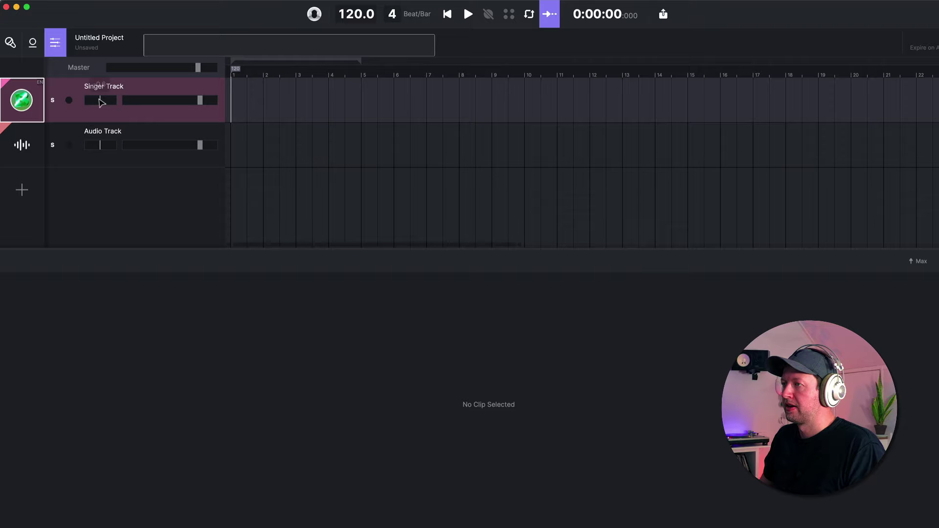
{"action": "left_click", "coordinate": [55, 43]}
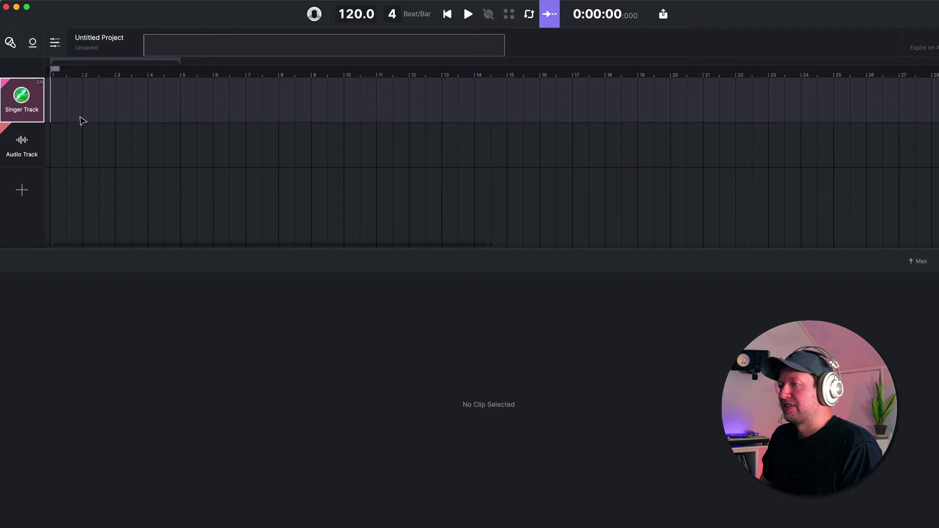
Create a clip on the Singer Track and draw a one-beat C4 note.
{"action": "right_click", "coordinate": [56, 84]}
{"action": "left_click", "coordinate": [76, 90]}
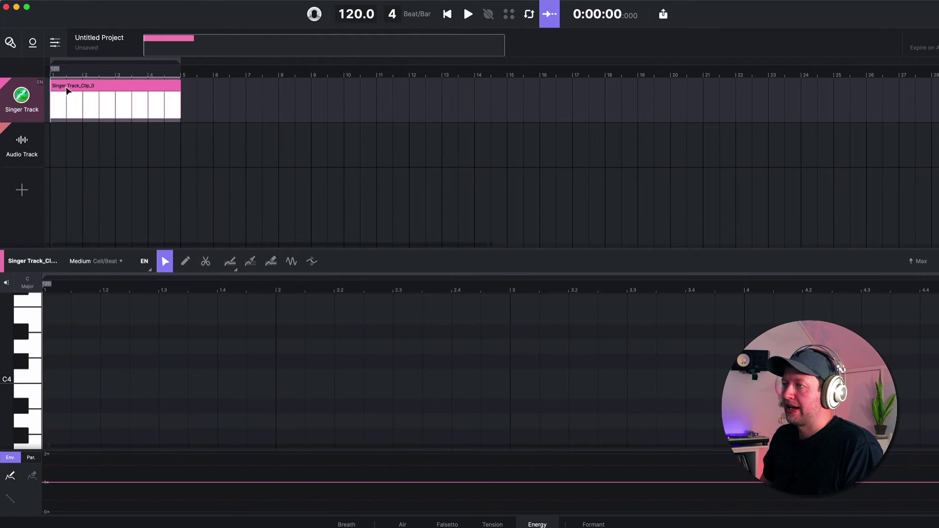
{"action": "left_click", "coordinate": [186, 262]}
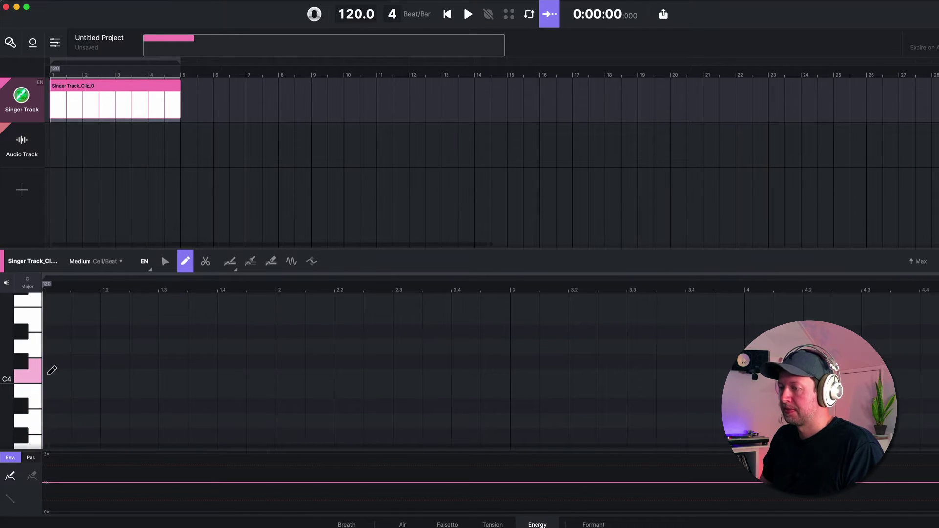
{"action": "left_click_drag", "start_coordinate": [50, 371], "coordinate": [276, 375]}
{"action": "left_click", "coordinate": [166, 261]}
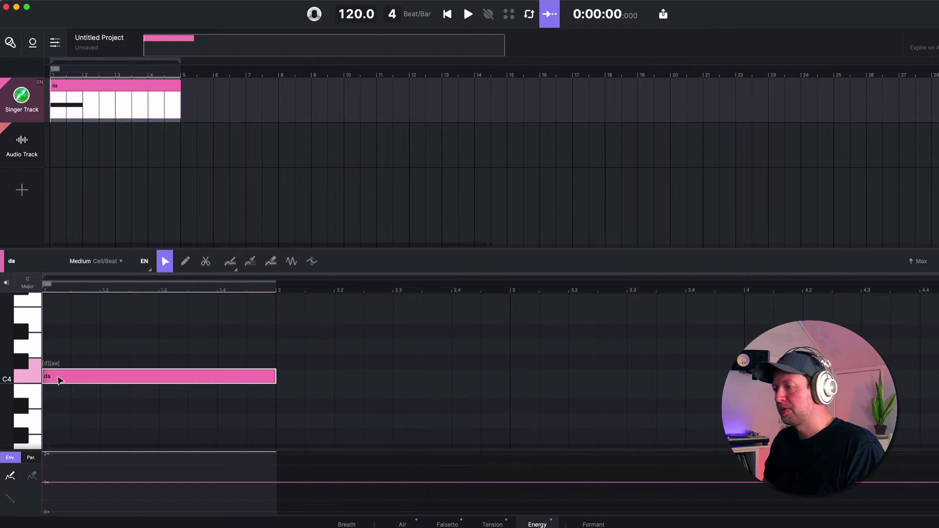
Play the clip so the 'da' note is rendered, then restart playback.
{"action": "key", "text": "space"}
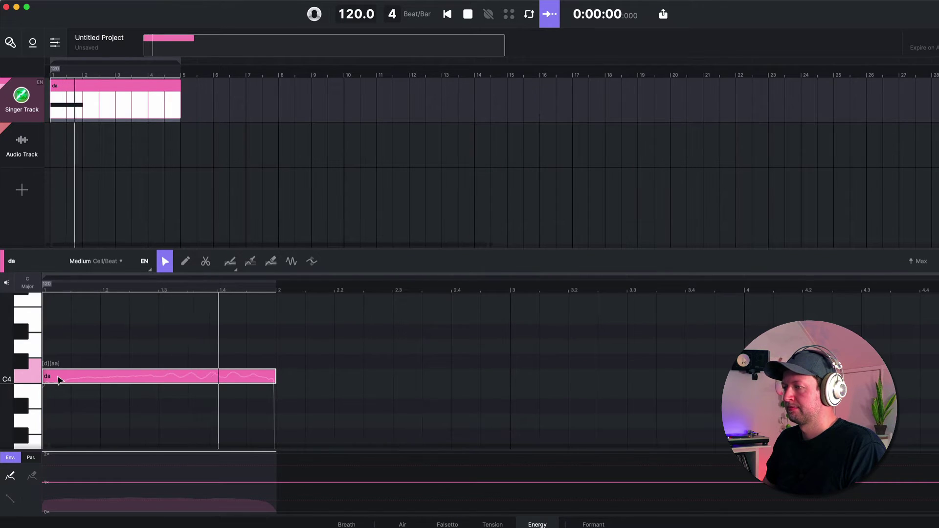
{"action": "key", "text": "space"}
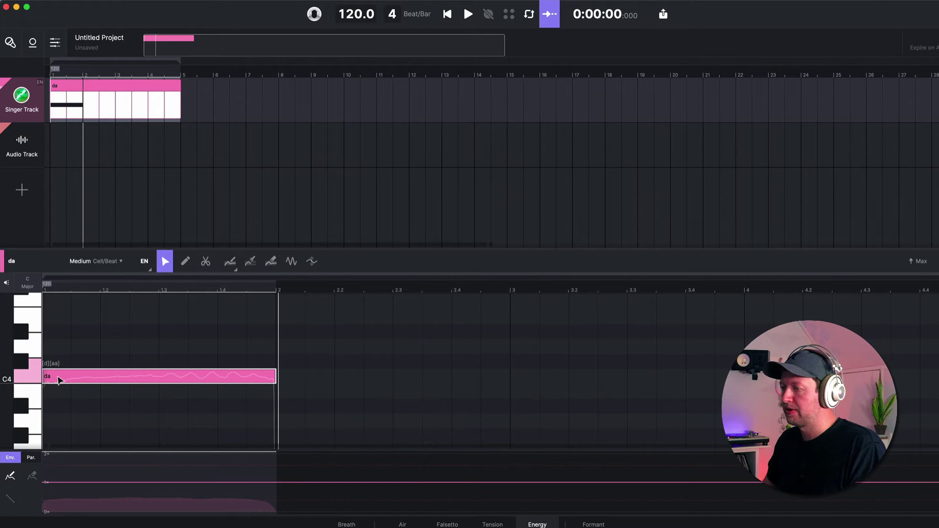
Change the C4 note's lyric from 'da' to 'Hello'.
{"action": "right_click", "coordinate": [68, 380]}
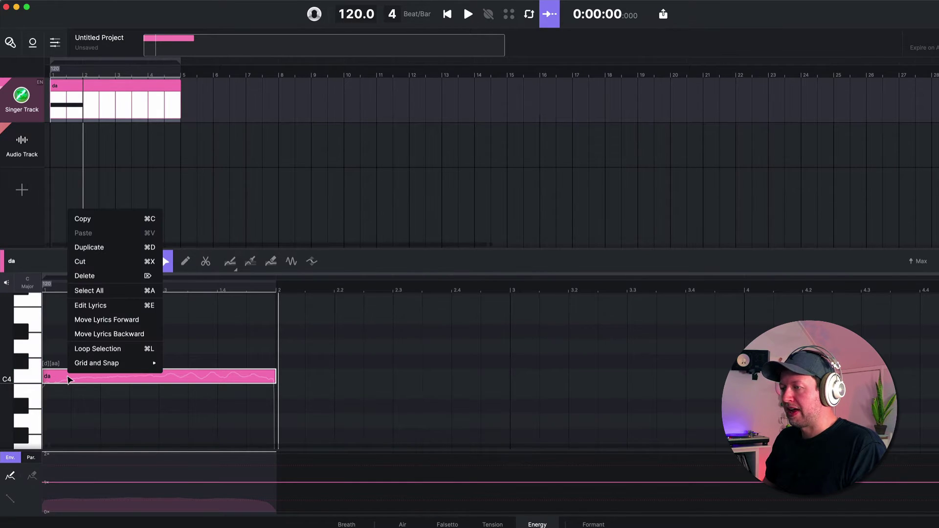
{"action": "left_click", "coordinate": [108, 306]}
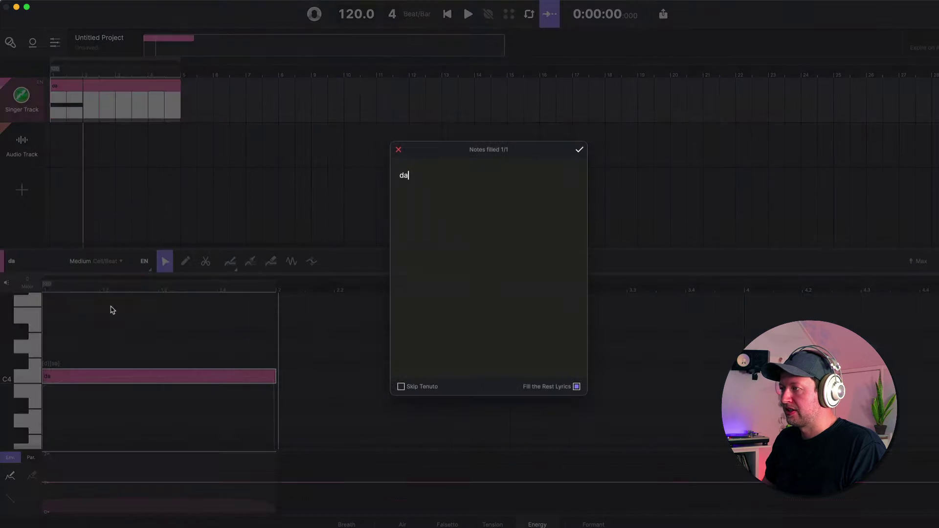
{"action": "left_click_drag", "start_coordinate": [410, 174], "coordinate": [395, 175]}
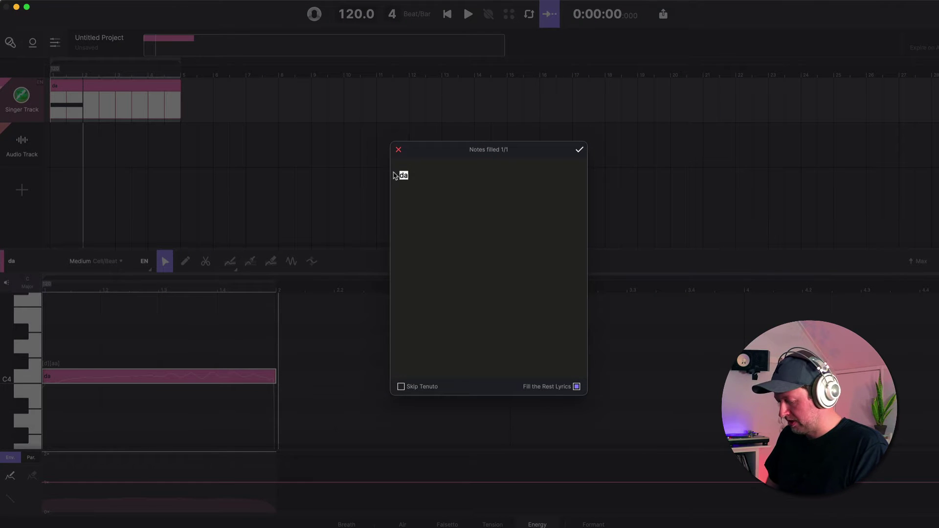
{"action": "type", "text": "Hello"}
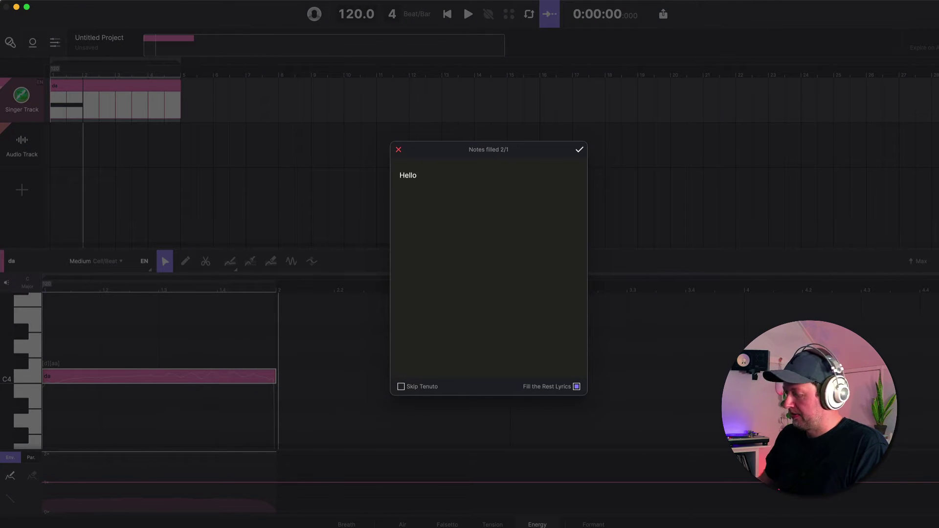
{"action": "key", "text": "Return"}
{"action": "left_click", "coordinate": [579, 150]}
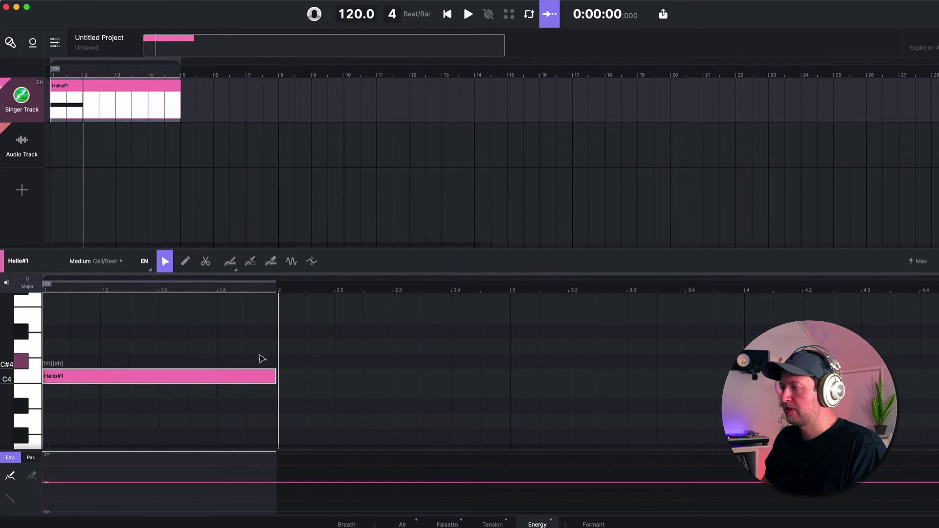
Draw a G4 note on the second beat.
{"action": "left_click", "coordinate": [186, 266]}
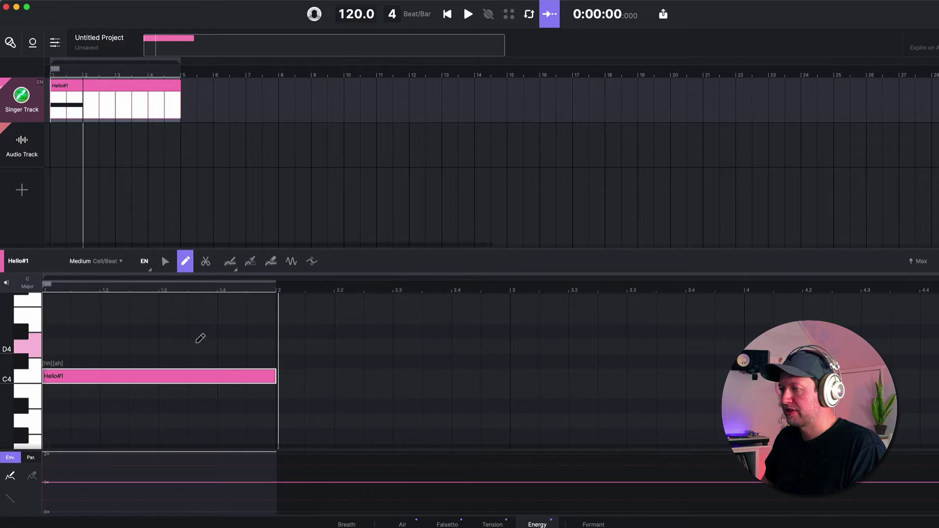
{"action": "scroll", "coordinate": [288, 334], "scroll_direction": "up", "scroll_amount": 2}
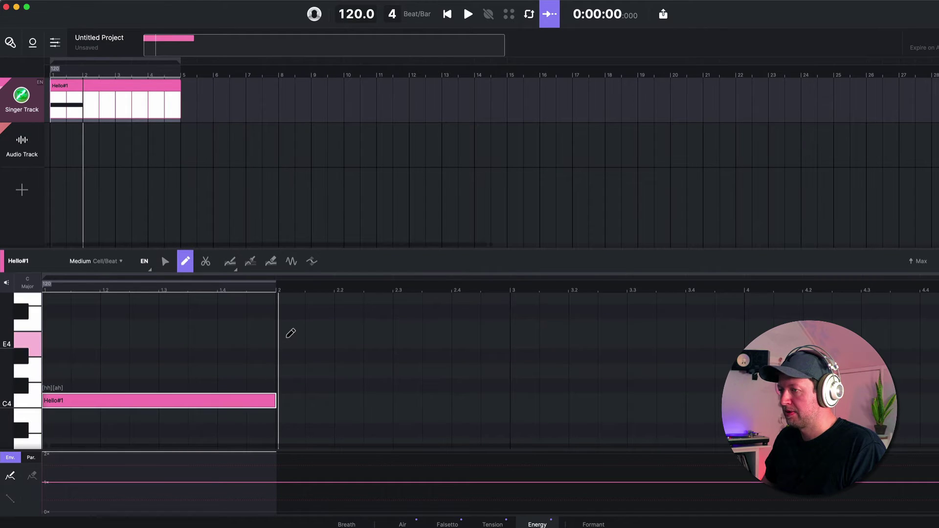
{"action": "left_click_drag", "start_coordinate": [283, 326], "coordinate": [510, 325]}
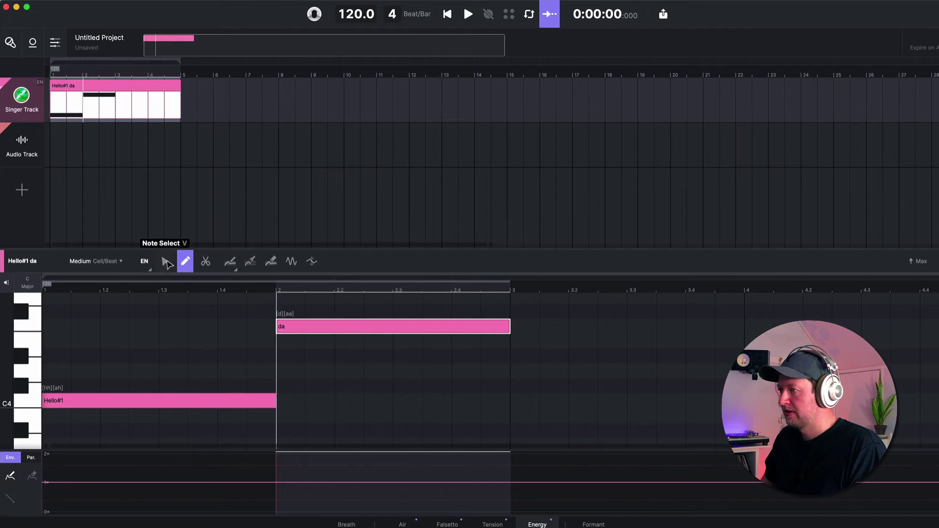
{"action": "left_click", "coordinate": [165, 261]}
Set both notes' lyrics to 'Hello', splitting it into Hello#1 and Hello#2.
{"action": "left_click_drag", "start_coordinate": [212, 318], "coordinate": [336, 409]}
{"action": "right_click", "coordinate": [309, 329]}
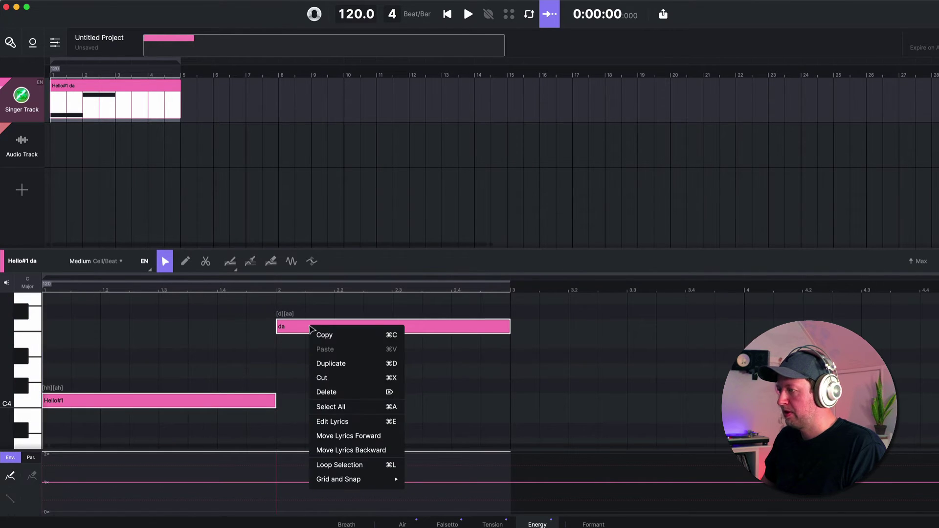
{"action": "left_click", "coordinate": [335, 420]}
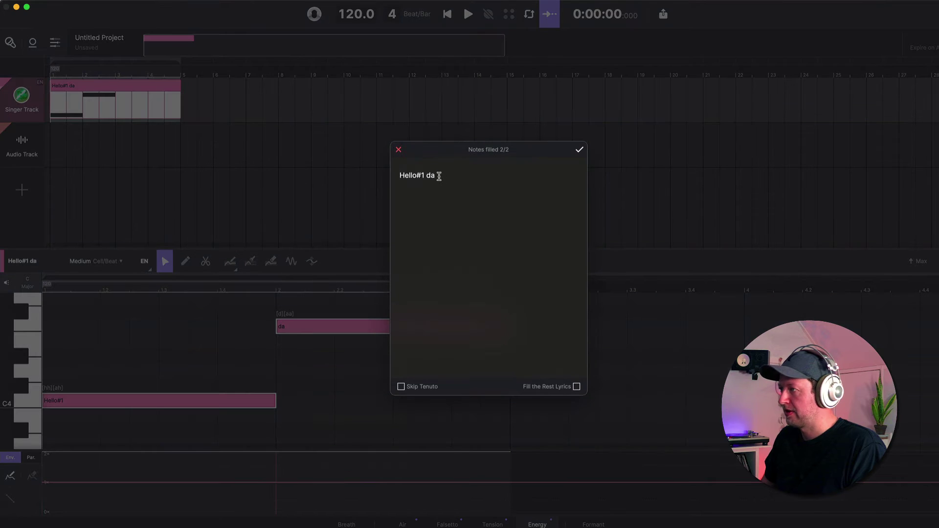
{"action": "key", "text": "BackSpace"}
{"action": "key", "text": "BackSpace"}
{"action": "key", "text": "BackSpace"}
{"action": "key", "text": "BackSpace"}
{"action": "key", "text": "BackSpace"}
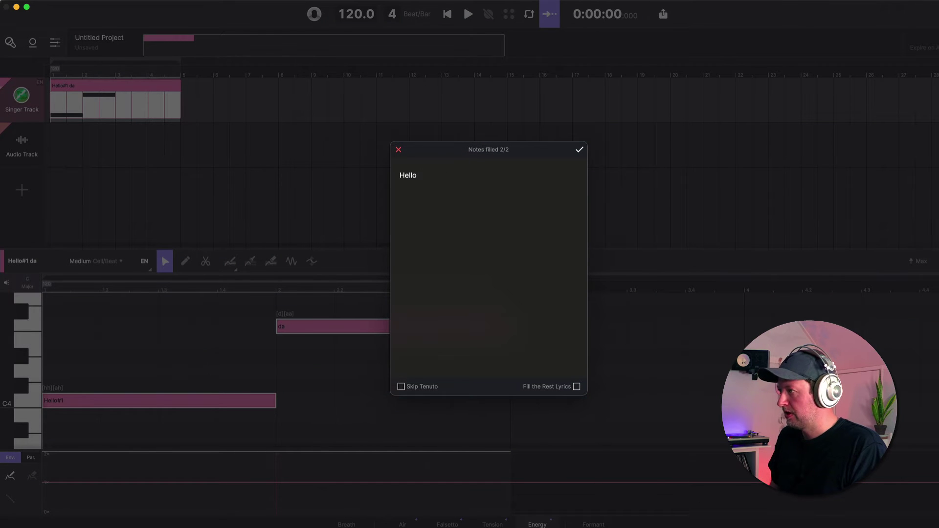
{"action": "left_click", "coordinate": [580, 150]}
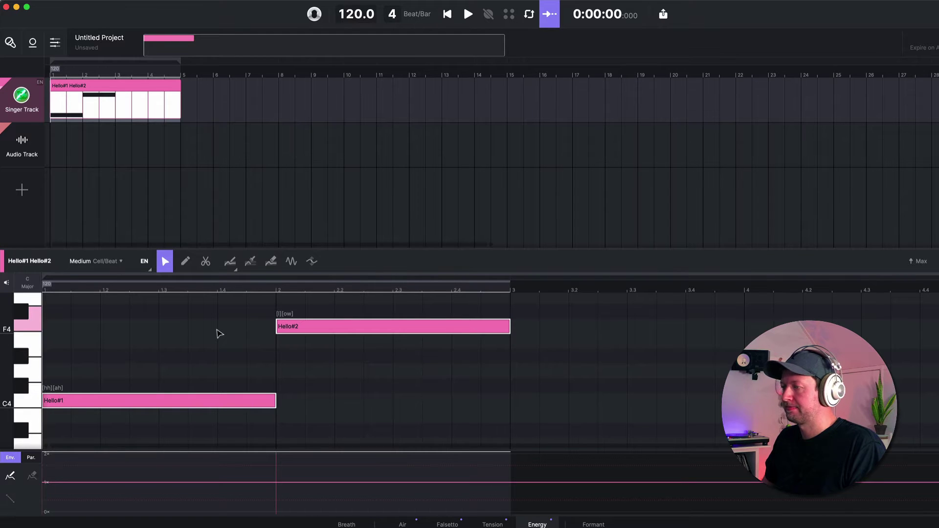
Play the two-note phrase, stop it, and switch over to Logic Pro.
{"action": "key", "text": "space"}
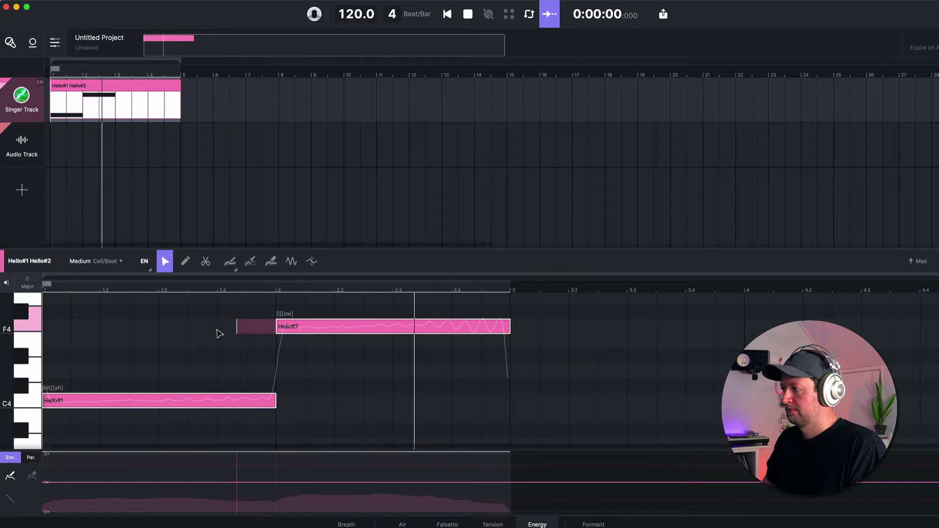
{"action": "key", "text": "space"}
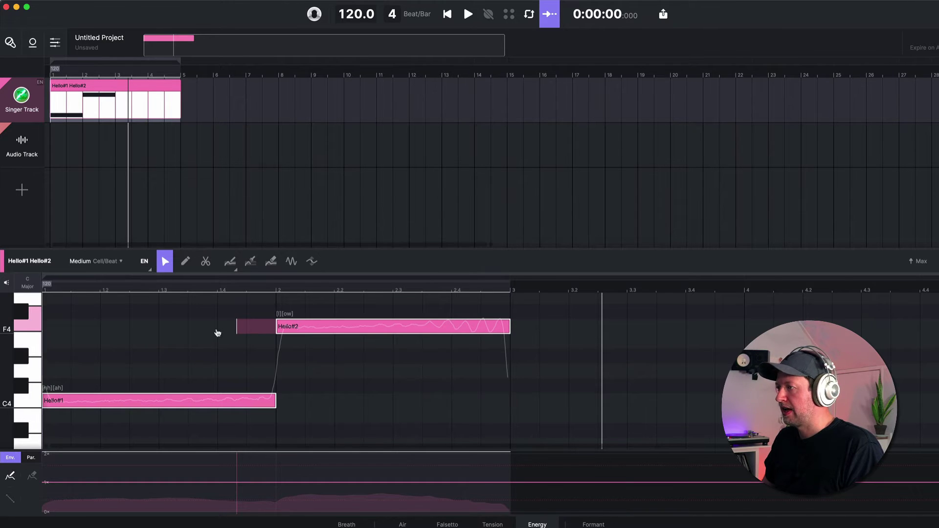
{"action": "key", "text": "super+Tab"}
{"action": "key", "text": "super+Tab"}
{"action": "key", "text": "super+Tab"}
{"action": "key", "text": "super+Tab"}
{"action": "key", "text": "super+Tab"}
{"action": "key", "text": "super+Tab"}
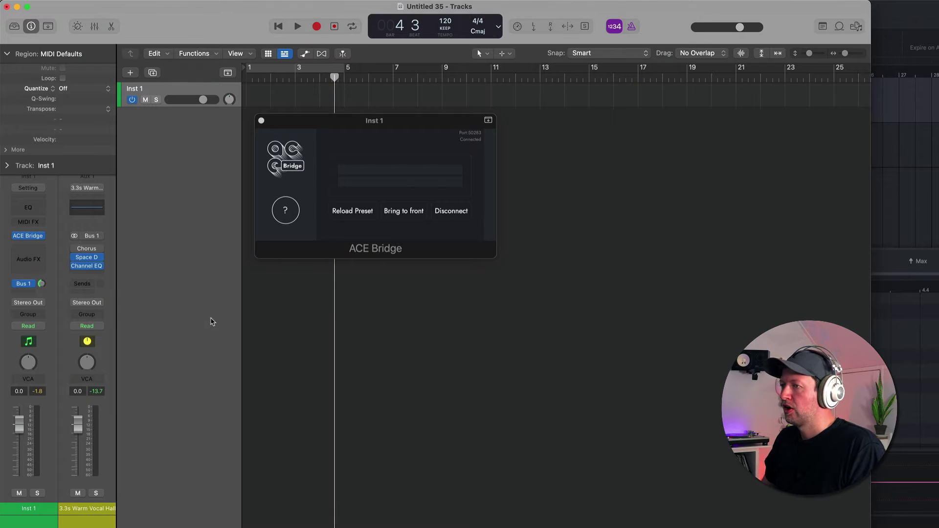
Check the ACE Bridge instrument on Logic's Inst 1 track, then bring ACE Studio forward.
{"action": "left_click", "coordinate": [43, 236]}
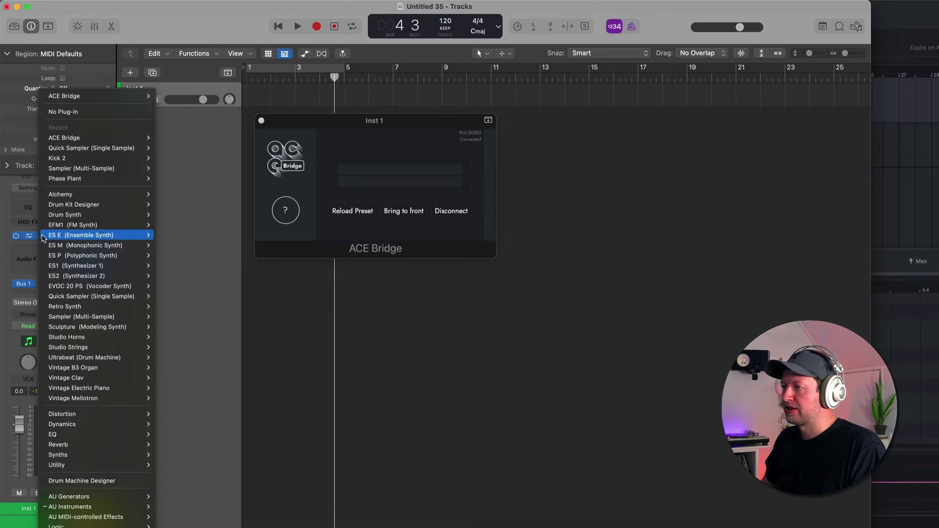
{"action": "left_click", "coordinate": [10, 204]}
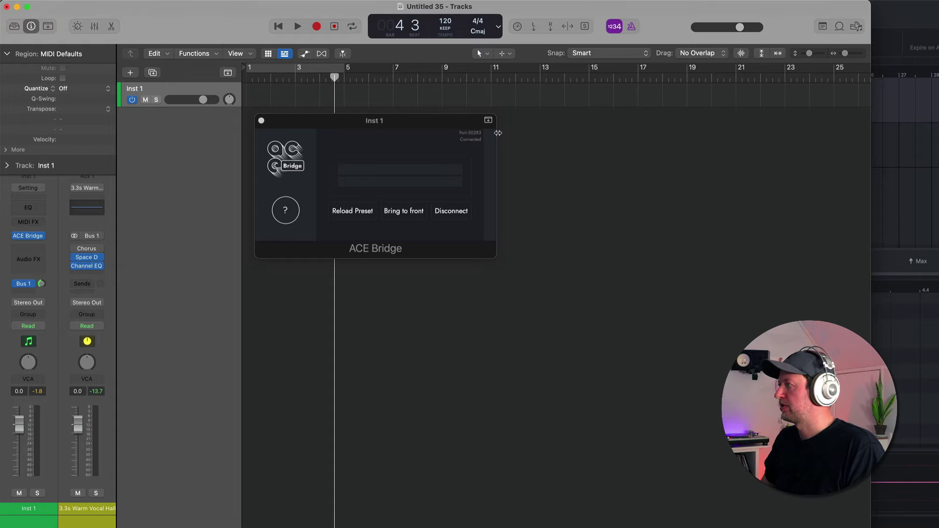
{"action": "left_click", "coordinate": [884, 17]}
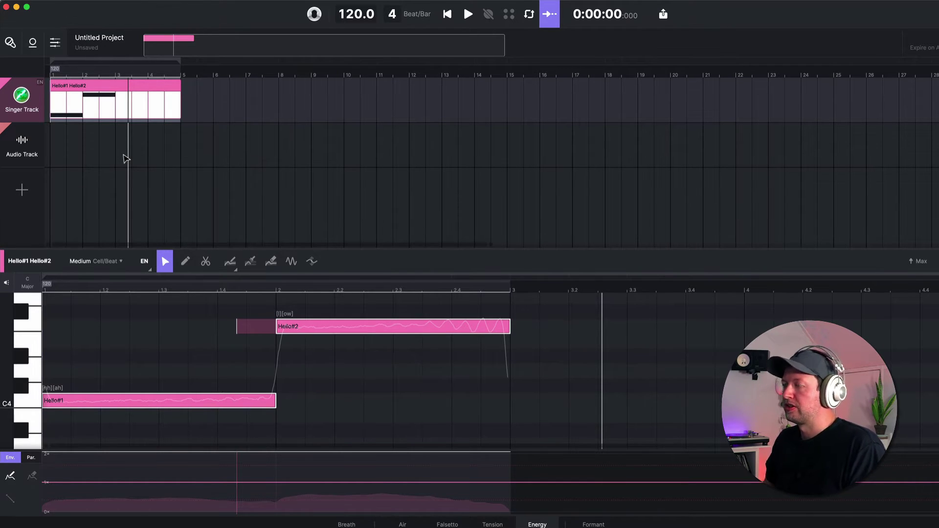
Draw a hand pitch line along Hello#1, undoing a wavy redraw.
{"action": "scroll", "coordinate": [123, 156], "scroll_direction": "up", "scroll_amount": 3}
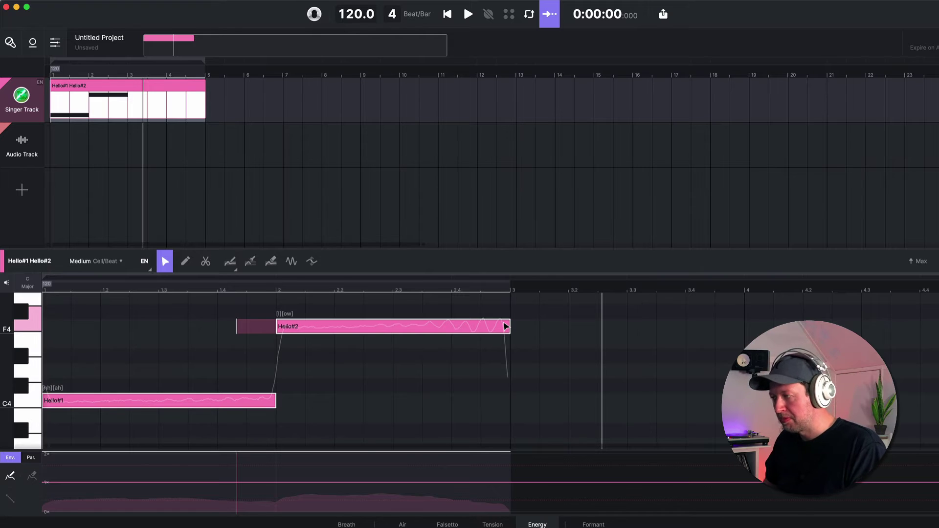
{"action": "left_click", "coordinate": [231, 262]}
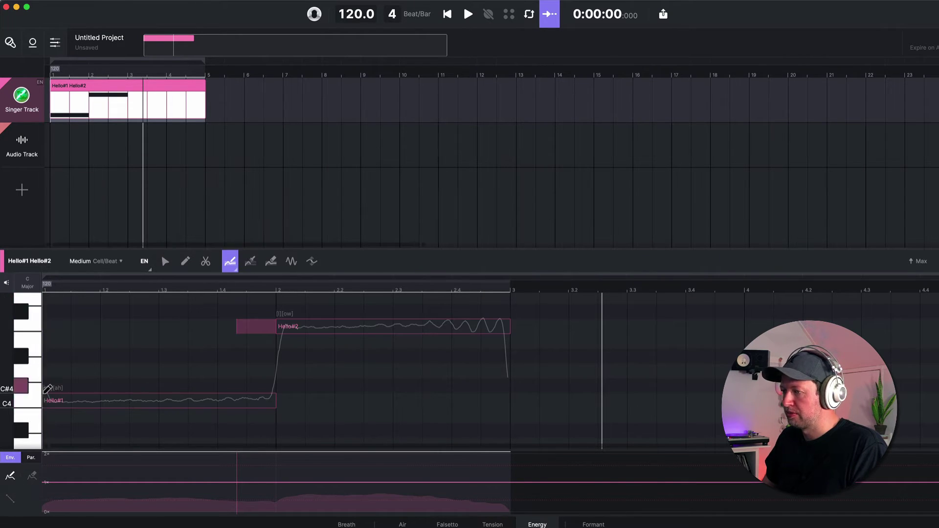
{"action": "scroll", "coordinate": [54, 396], "scroll_direction": "up", "scroll_amount": 1}
{"action": "left_click_drag", "start_coordinate": [67, 397], "coordinate": [271, 404]}
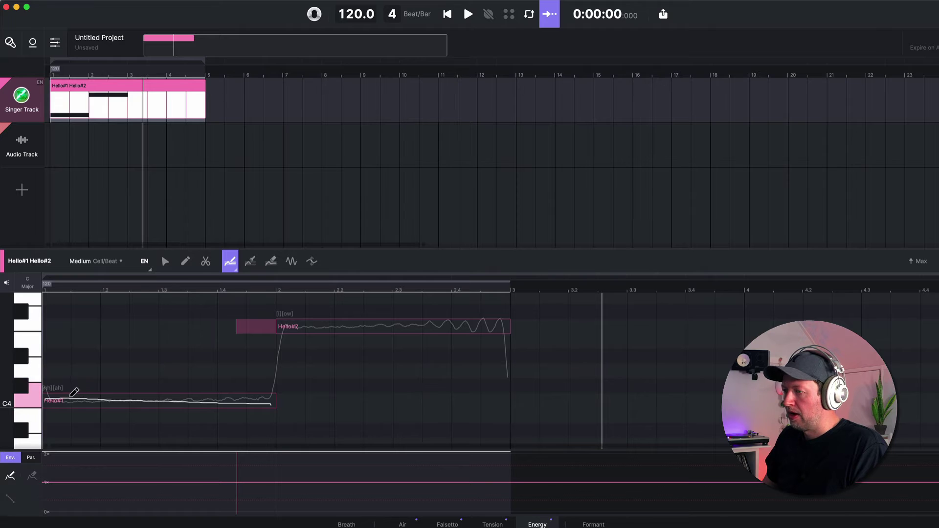
{"action": "mouse_move", "coordinate": [70, 396]}
{"action": "left_mouse_down"}
{"action": "mouse_move", "coordinate": [93, 390]}
{"action": "mouse_move", "coordinate": [117, 345]}
{"action": "mouse_move", "coordinate": [176, 347]}
{"action": "mouse_move", "coordinate": [196, 431]}
{"action": "mouse_move", "coordinate": [264, 381]}
{"action": "left_mouse_up"}
{"action": "key", "text": "ctrl+z"}
Erase part of Hello#1's drawn pitch with the Pitch Eraser.
{"action": "scroll", "coordinate": [323, 318], "scroll_direction": "up", "scroll_amount": 1}
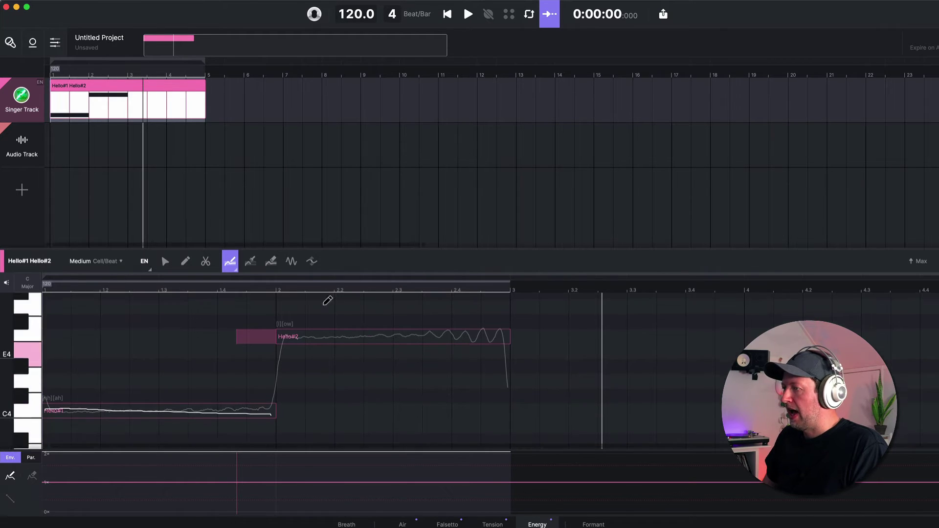
{"action": "scroll", "coordinate": [311, 286], "scroll_direction": "up", "scroll_amount": 1}
{"action": "left_click", "coordinate": [270, 262]}
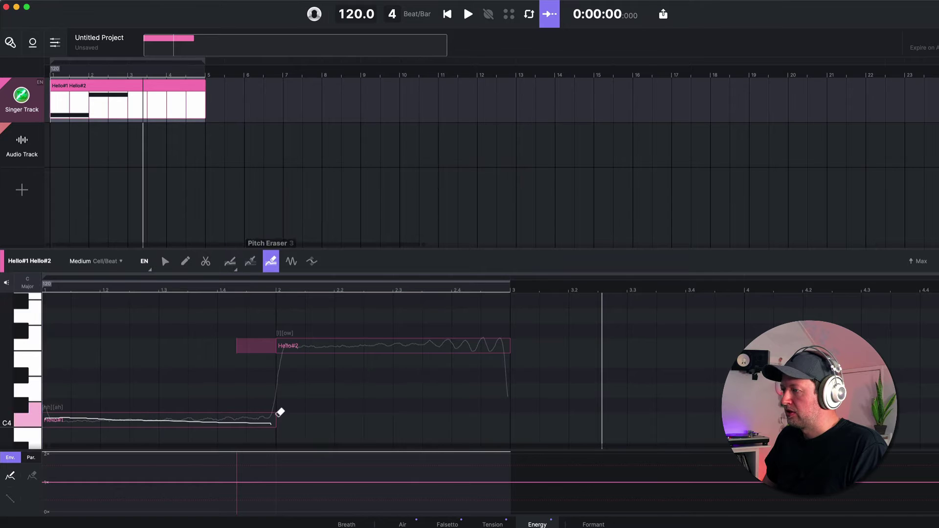
{"action": "left_click_drag", "start_coordinate": [273, 424], "coordinate": [156, 414]}
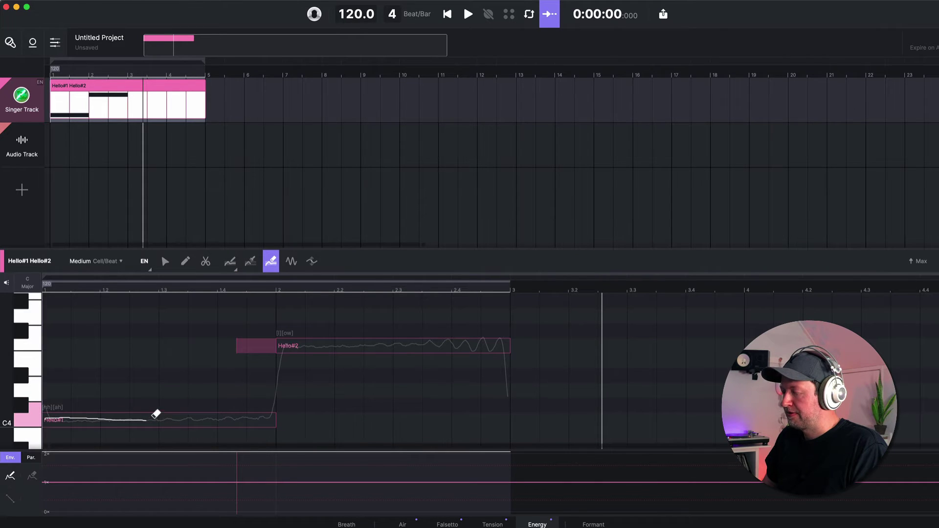
Start Hello#2's vibrato at the note's beginning, ending at frequency 6.8, amplitude 3.3, phase 0.0.
{"action": "left_click", "coordinate": [292, 261]}
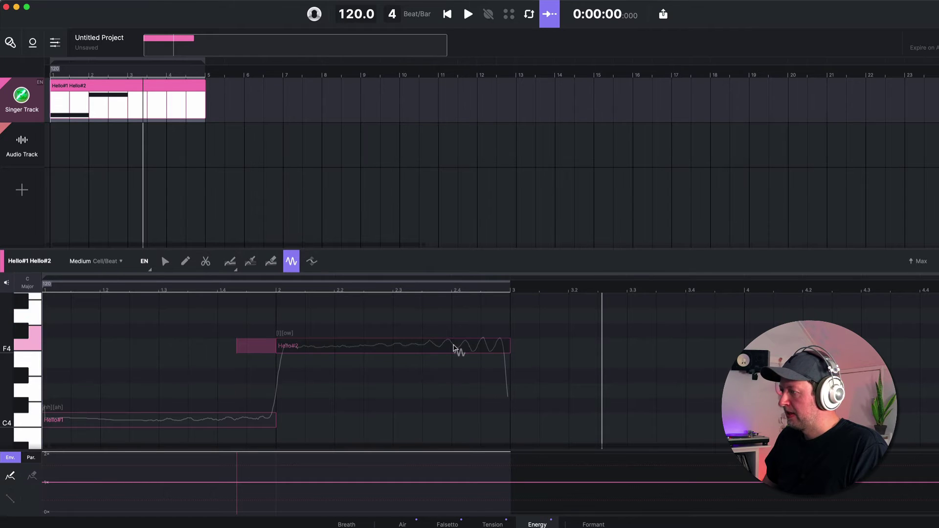
{"action": "left_click_drag", "start_coordinate": [455, 352], "coordinate": [282, 332]}
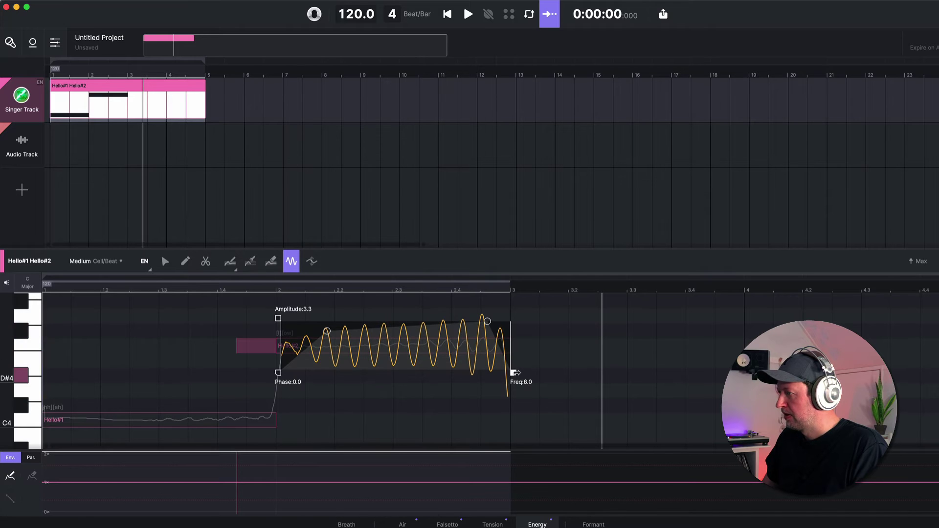
{"action": "mouse_move", "coordinate": [514, 373]}
{"action": "left_mouse_down"}
{"action": "mouse_move", "coordinate": [594, 377]}
{"action": "mouse_move", "coordinate": [496, 382]}
{"action": "mouse_move", "coordinate": [524, 382]}
{"action": "left_mouse_up"}
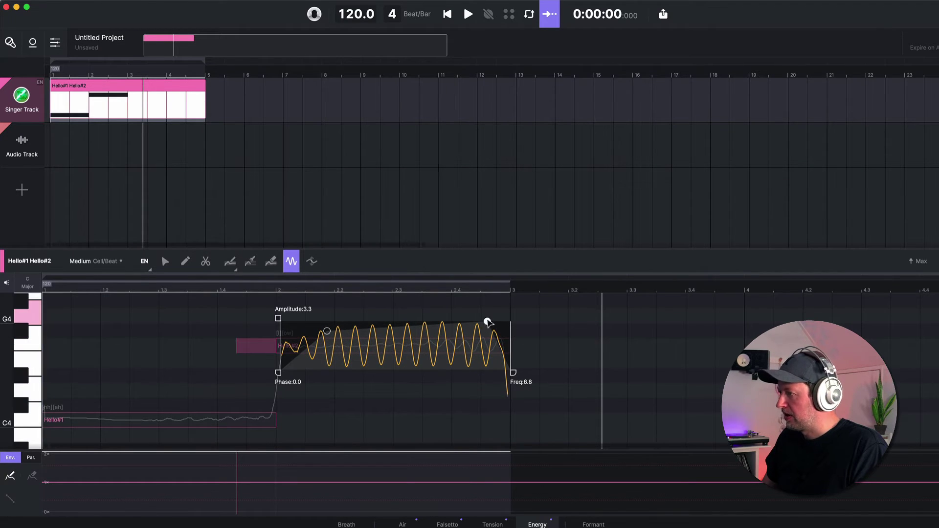
{"action": "left_click_drag", "start_coordinate": [487, 323], "coordinate": [491, 346]}
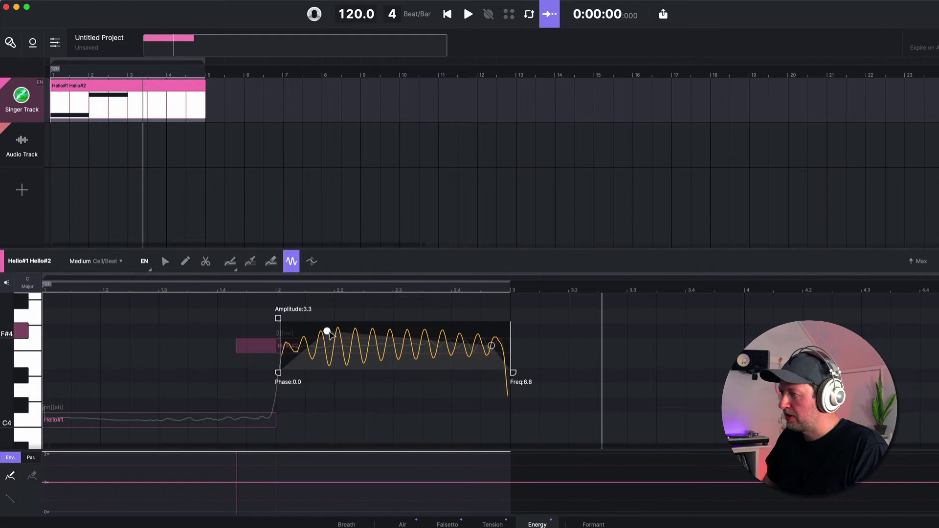
{"action": "left_click_drag", "start_coordinate": [326, 331], "coordinate": [336, 358]}
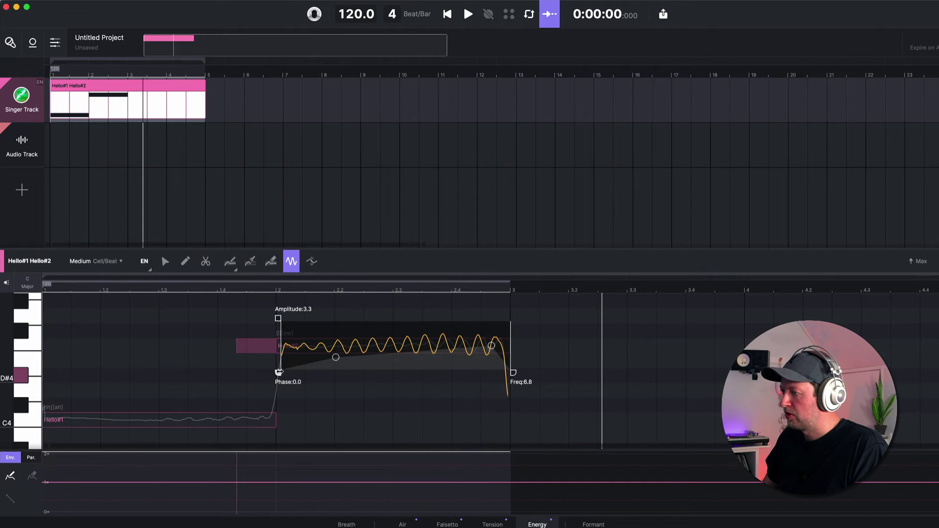
{"action": "left_click_drag", "start_coordinate": [279, 371], "coordinate": [313, 373]}
{"action": "left_click_drag", "start_coordinate": [278, 318], "coordinate": [278, 330]}
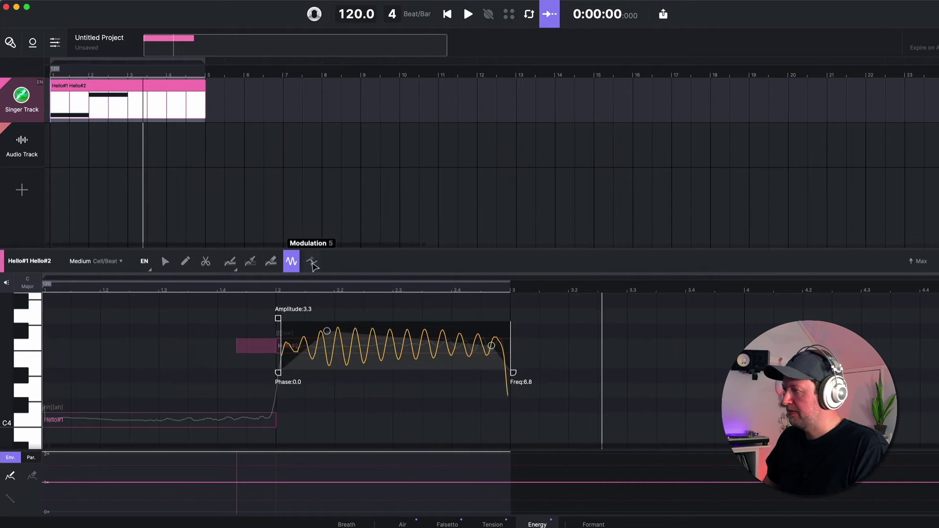
{"action": "left_click", "coordinate": [313, 265]}
{"action": "left_click", "coordinate": [313, 265]}
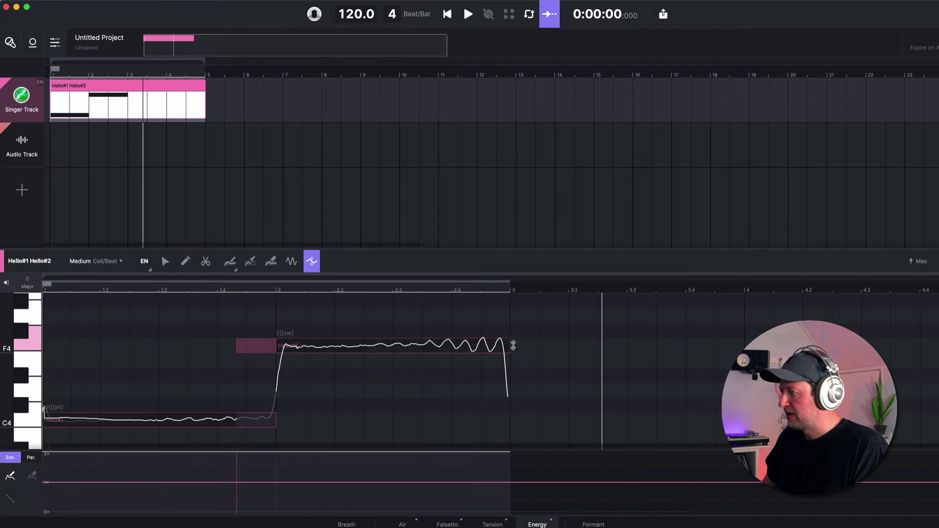
{"action": "left_click_drag", "start_coordinate": [406, 345], "coordinate": [405, 420]}
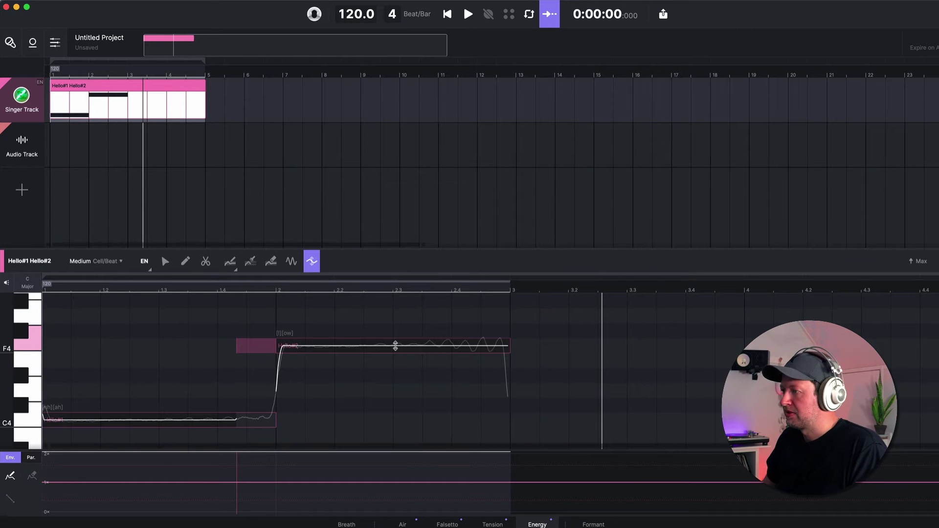
{"action": "scroll", "coordinate": [396, 345], "scroll_direction": "up", "scroll_amount": 1}
{"action": "left_click_drag", "start_coordinate": [402, 349], "coordinate": [404, 343]}
{"action": "scroll", "coordinate": [404, 343], "scroll_direction": "up", "scroll_amount": 5}
{"action": "scroll", "coordinate": [394, 361], "scroll_direction": "down", "scroll_amount": 4}
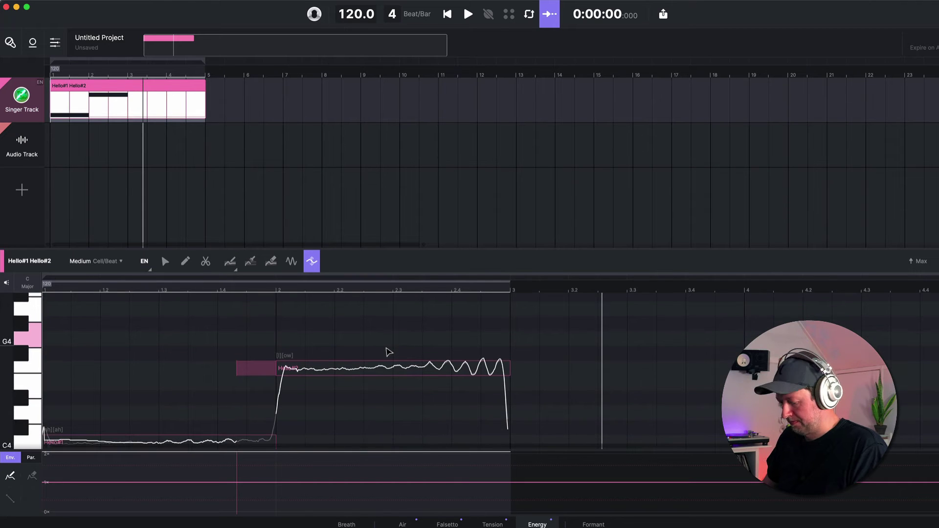
{"action": "scroll", "coordinate": [386, 348], "scroll_direction": "down", "scroll_amount": 4}
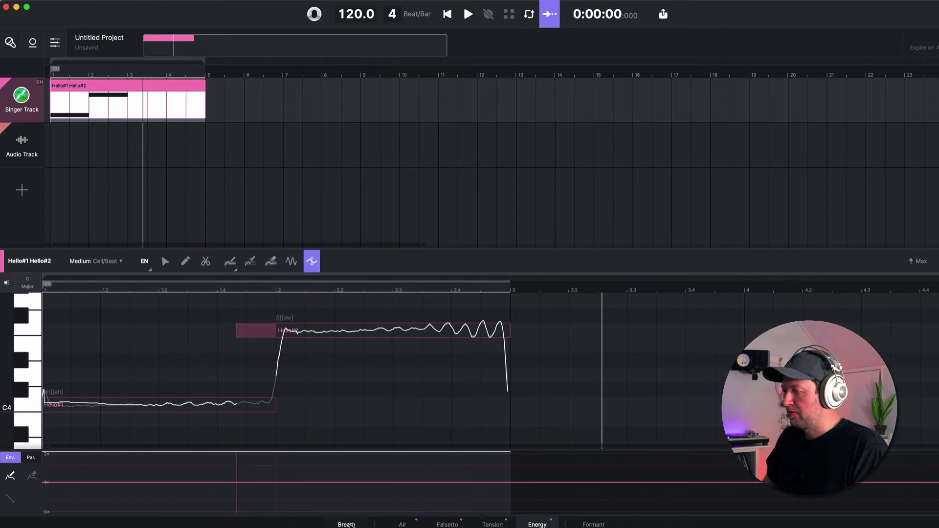
View the Breath lane, then switch to the Air parameter lane under both Hello notes.
{"action": "left_click", "coordinate": [346, 525]}
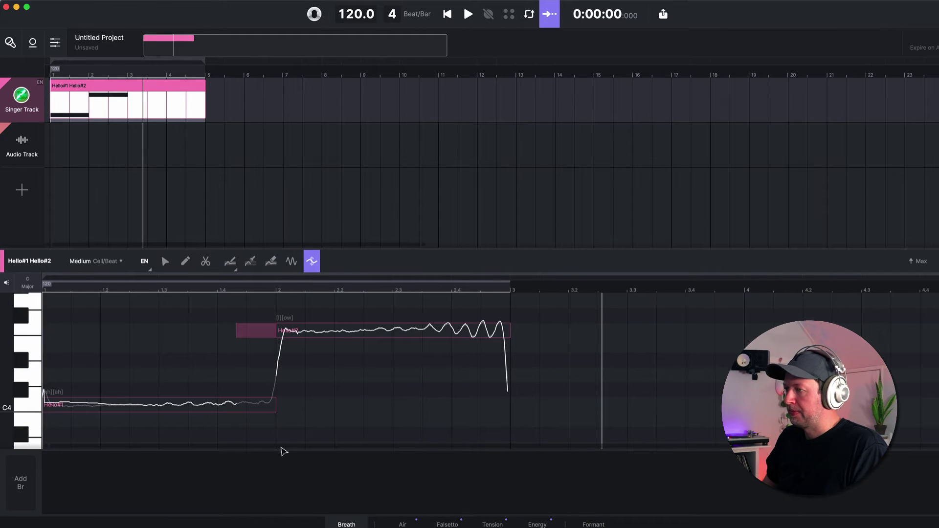
{"action": "scroll", "coordinate": [225, 361], "scroll_direction": "down", "scroll_amount": 2}
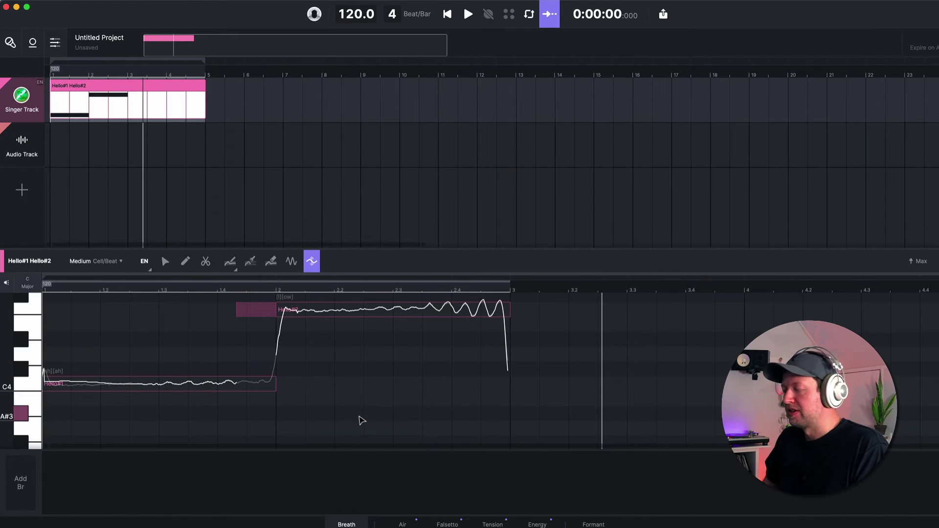
{"action": "left_click", "coordinate": [402, 524]}
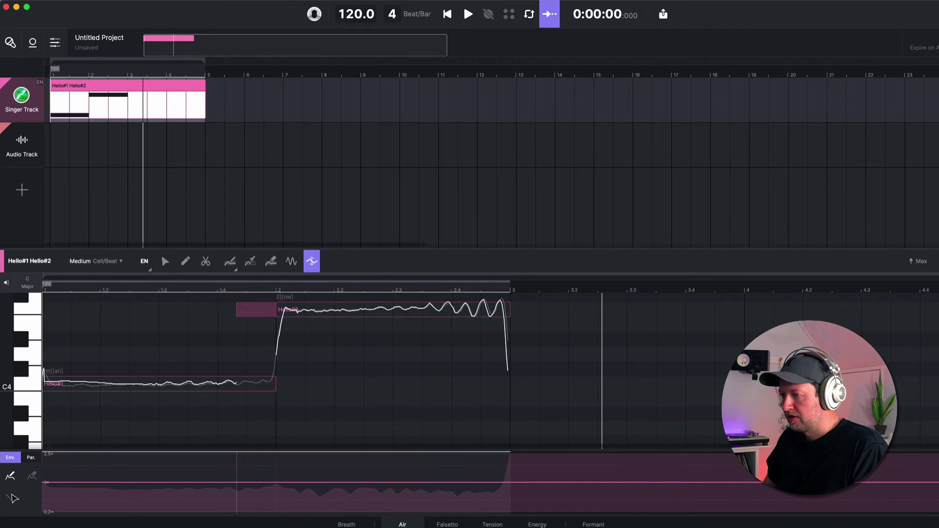
Undo a stray Air bump, then draw a rising straight line on the Air envelope.
{"action": "left_click_drag", "start_coordinate": [47, 480], "coordinate": [77, 472]}
{"action": "key", "text": "super+z"}
{"action": "left_click", "coordinate": [10, 497]}
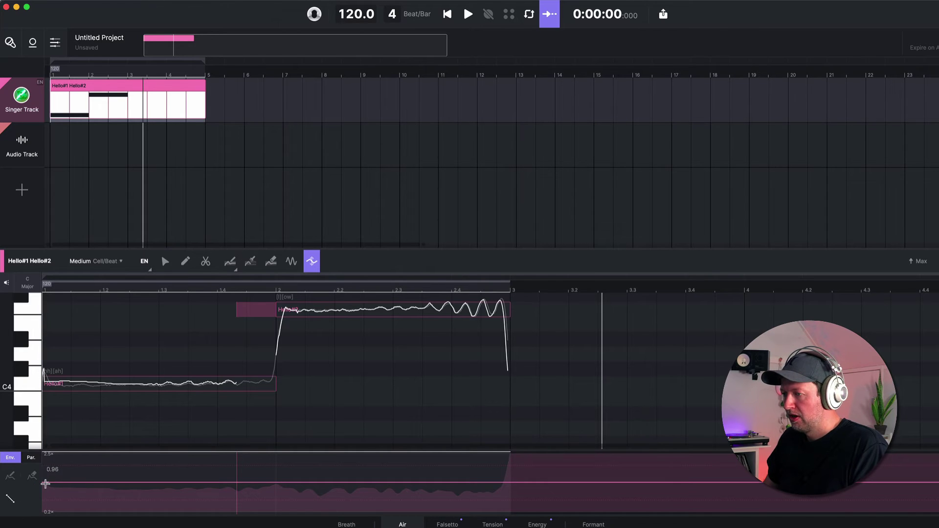
{"action": "mouse_move", "coordinate": [44, 494]}
{"action": "left_mouse_down"}
{"action": "mouse_move", "coordinate": [172, 461]}
{"action": "mouse_move", "coordinate": [177, 502]}
{"action": "mouse_move", "coordinate": [185, 463]}
{"action": "mouse_move", "coordinate": [281, 491]}
{"action": "mouse_move", "coordinate": [381, 464]}
{"action": "mouse_move", "coordinate": [127, 462]}
{"action": "left_mouse_up"}
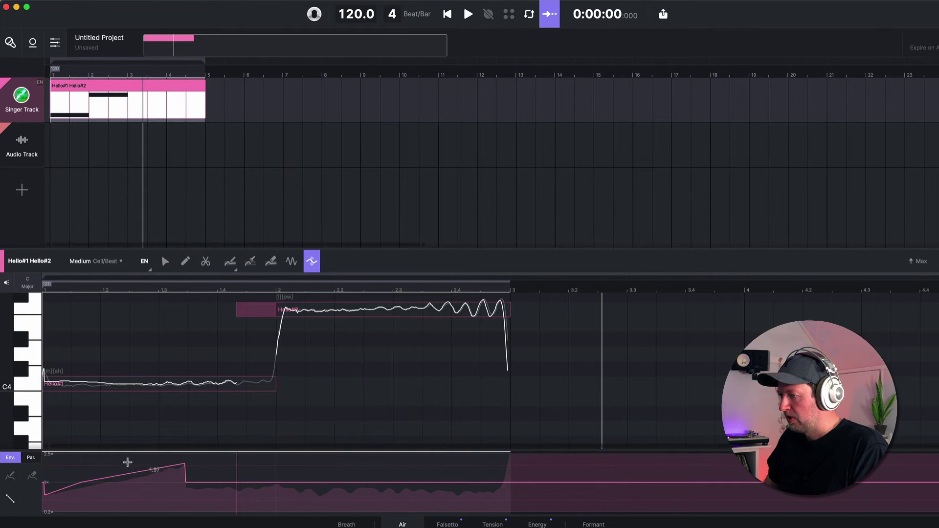
Redraw the Air envelope as a ramp from near zero to 2.58 across the clip, then play it.
{"action": "left_click", "coordinate": [31, 458]}
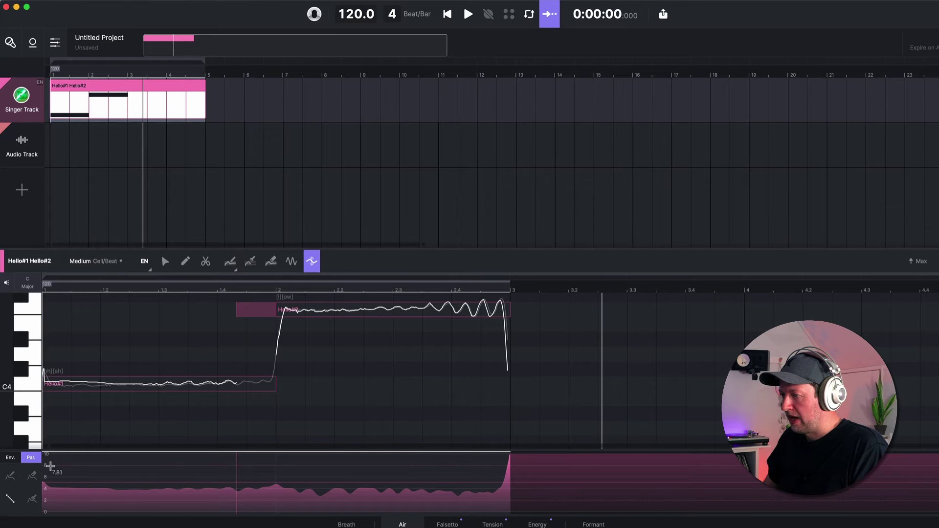
{"action": "mouse_move", "coordinate": [51, 466]}
{"action": "left_mouse_down"}
{"action": "mouse_move", "coordinate": [129, 465]}
{"action": "mouse_move", "coordinate": [132, 483]}
{"action": "mouse_move", "coordinate": [164, 486]}
{"action": "mouse_move", "coordinate": [179, 468]}
{"action": "mouse_move", "coordinate": [205, 491]}
{"action": "mouse_move", "coordinate": [244, 474]}
{"action": "mouse_move", "coordinate": [335, 483]}
{"action": "left_mouse_up"}
{"action": "key", "text": "super+z"}
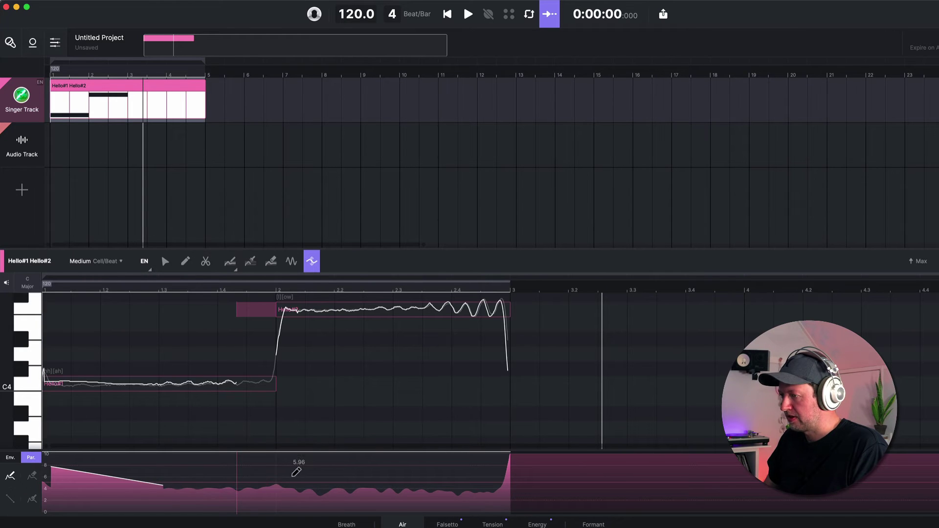
{"action": "key", "text": "super+z"}
{"action": "left_click", "coordinate": [10, 458]}
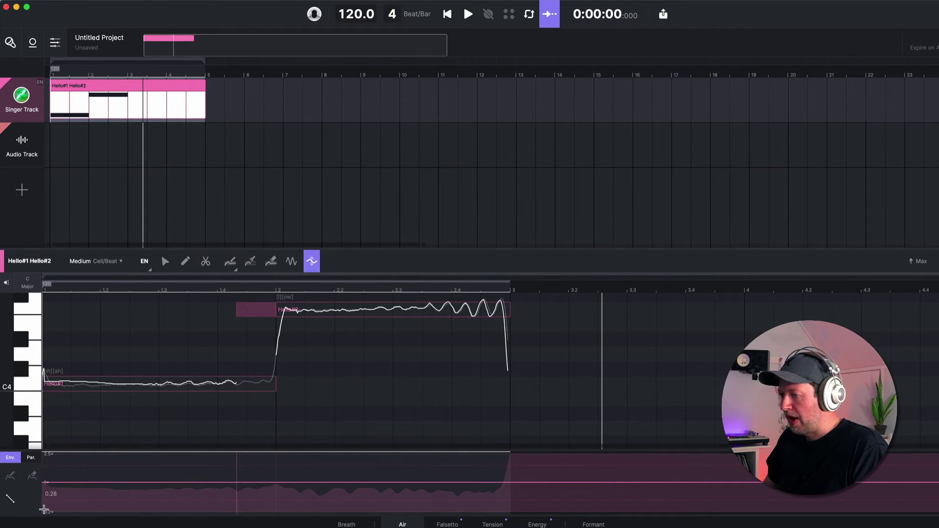
{"action": "mouse_move", "coordinate": [44, 511]}
{"action": "left_mouse_down"}
{"action": "mouse_move", "coordinate": [513, 453]}
{"action": "mouse_move", "coordinate": [498, 461]}
{"action": "left_mouse_up"}
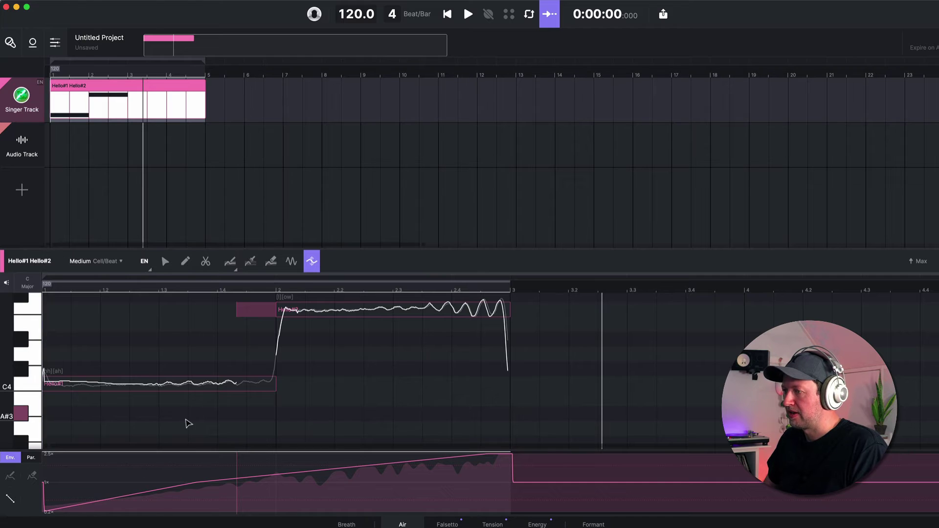
{"action": "left_click", "coordinate": [468, 14]}
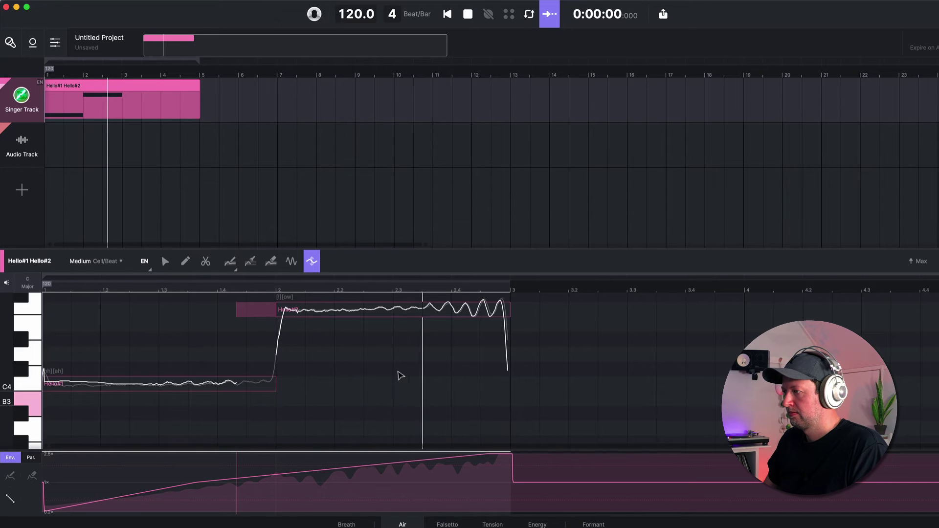
Draw a Tension envelope that starts high and drops to 1 just after Hello#1 begins.
{"action": "key", "text": "space"}
{"action": "left_click", "coordinate": [450, 525]}
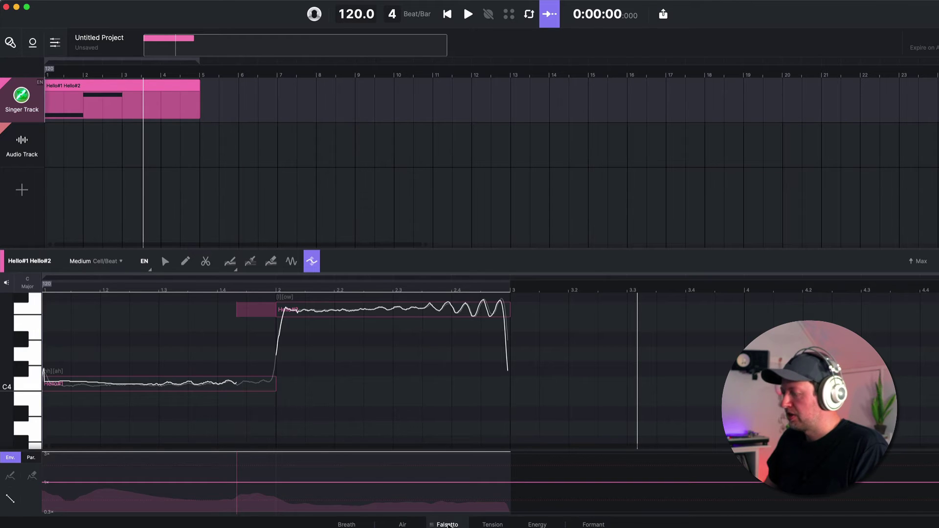
{"action": "left_click", "coordinate": [493, 524]}
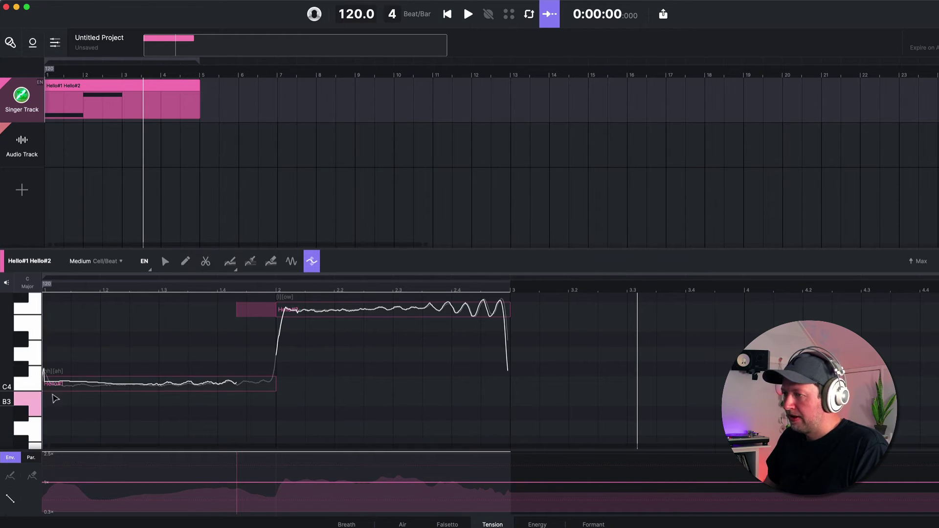
{"action": "scroll", "coordinate": [55, 399], "scroll_direction": "up", "scroll_amount": 3}
{"action": "scroll", "coordinate": [55, 399], "scroll_direction": "left", "scroll_amount": 1}
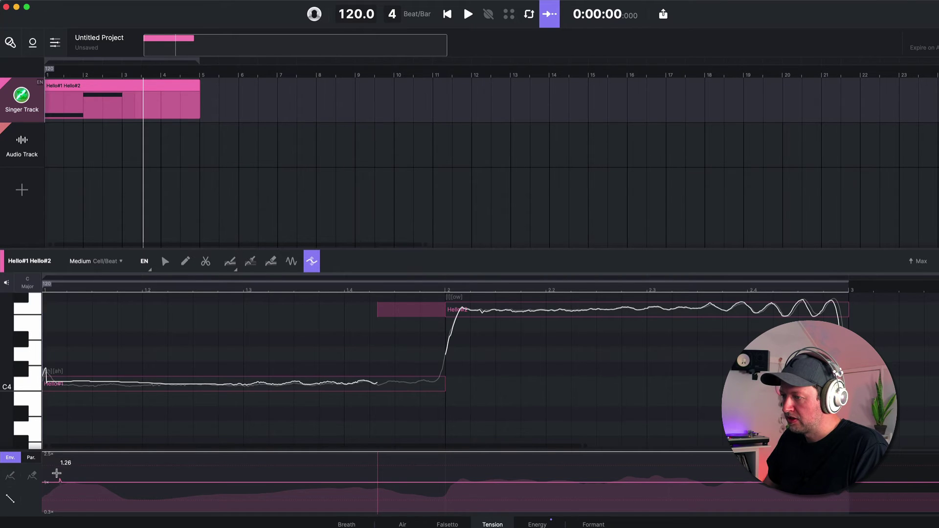
{"action": "left_click_drag", "start_coordinate": [61, 484], "coordinate": [43, 454]}
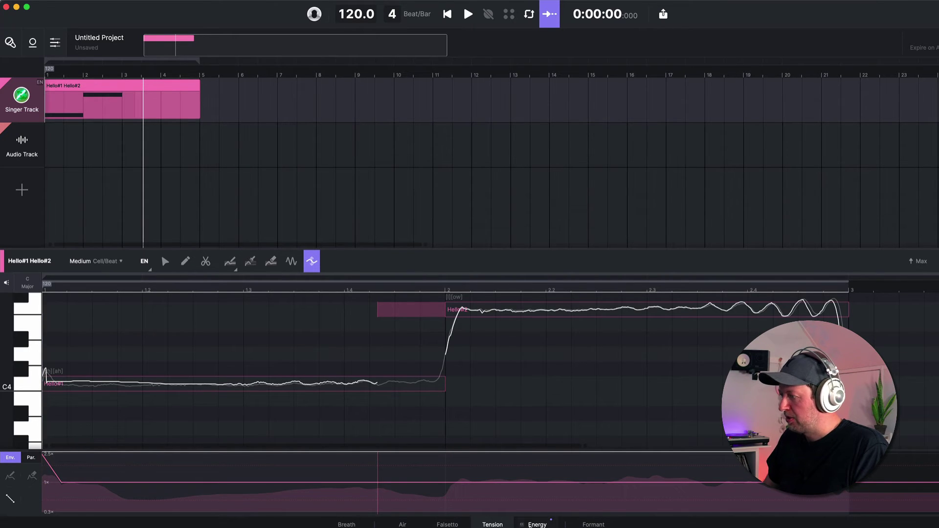
Boost the Energy envelope at the start, sloping to 1x near the first note, and audition it.
{"action": "left_click", "coordinate": [537, 524]}
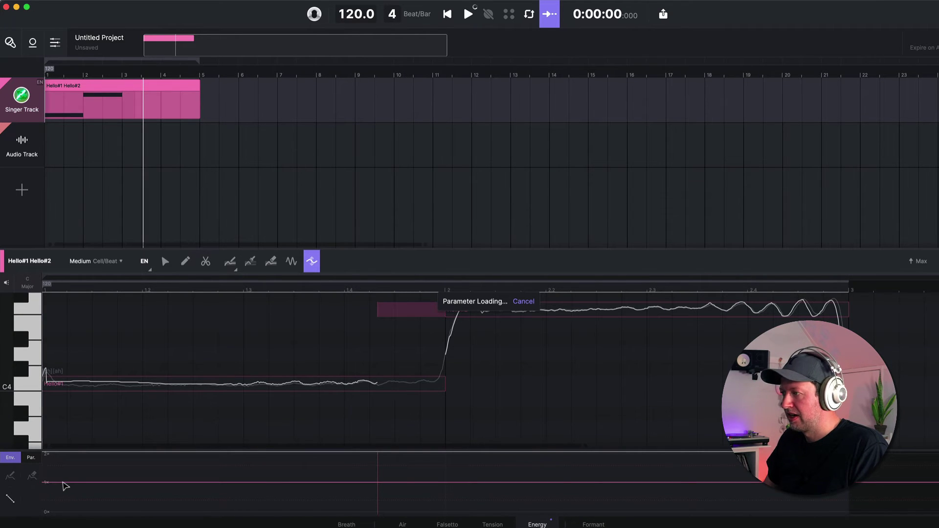
{"action": "left_click_drag", "start_coordinate": [63, 481], "coordinate": [39, 455]}
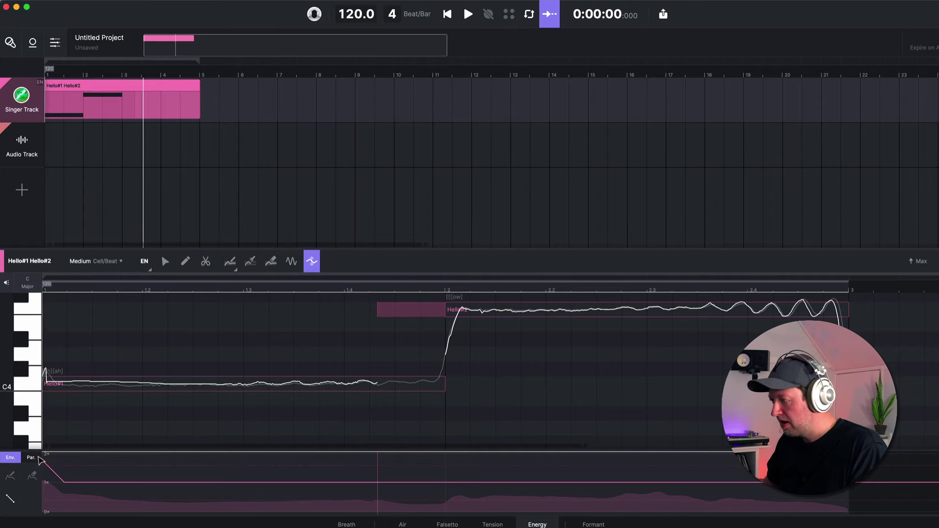
{"action": "key", "text": "space"}
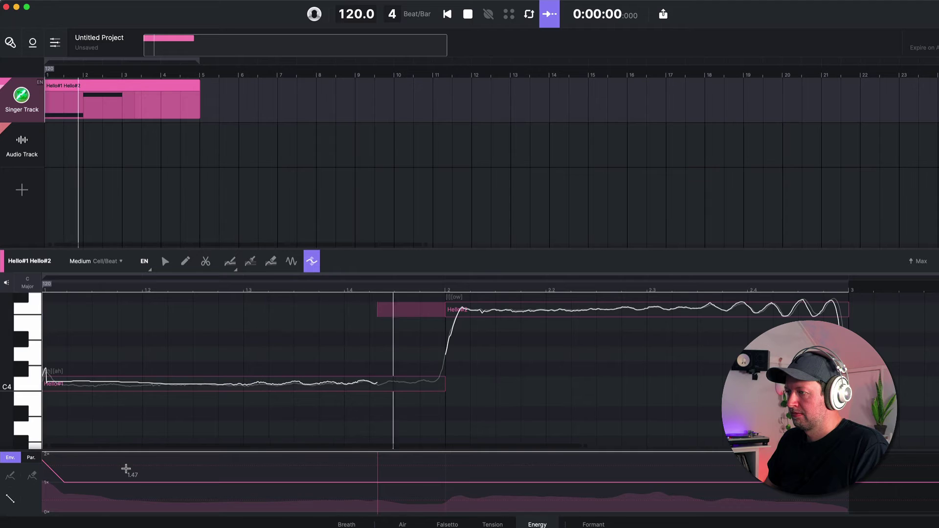
{"action": "key", "text": "space"}
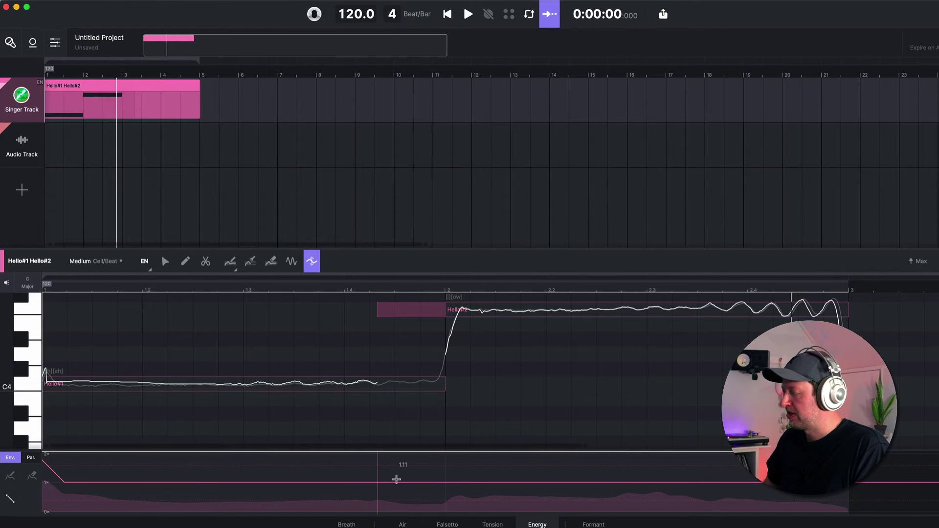
{"action": "left_click", "coordinate": [591, 525]}
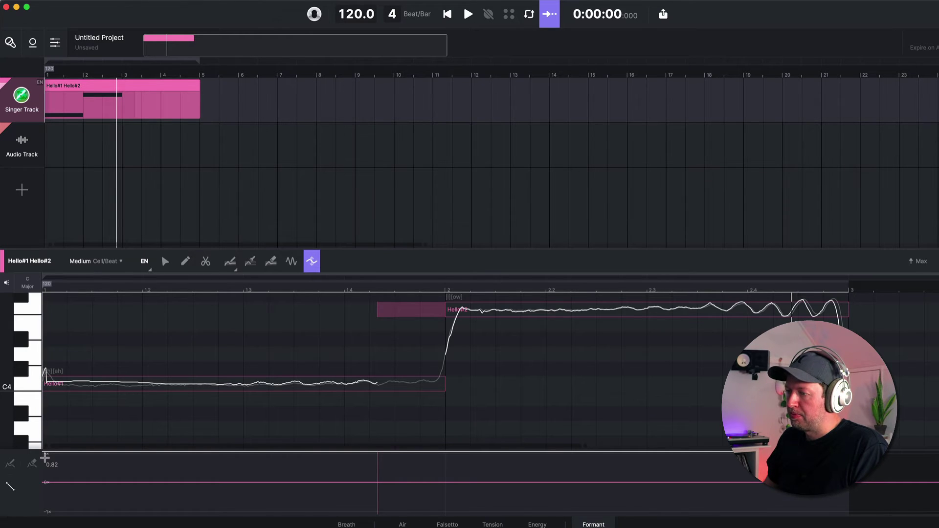
Draw a Formant line descending from high at the clip start to low at its end, then audition it.
{"action": "mouse_move", "coordinate": [44, 457]}
{"action": "left_mouse_down"}
{"action": "mouse_move", "coordinate": [404, 504]}
{"action": "mouse_move", "coordinate": [849, 510]}
{"action": "left_mouse_up"}
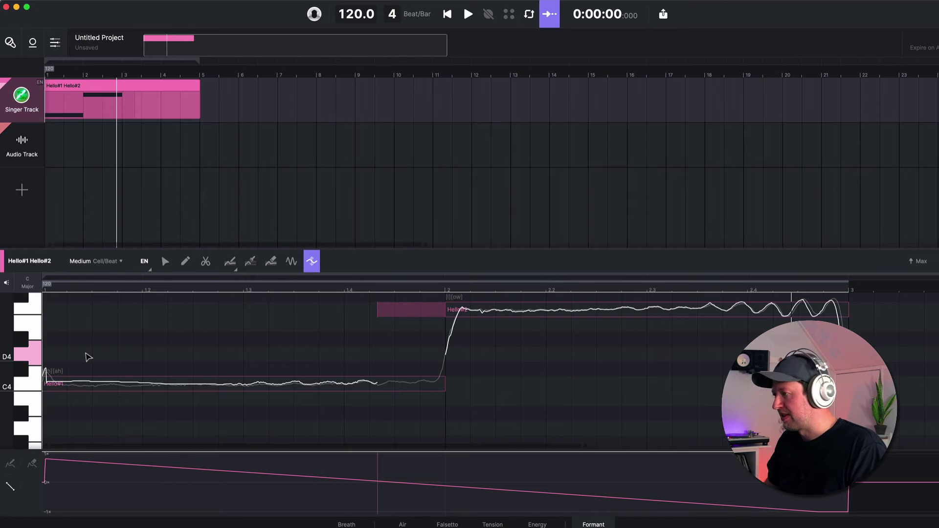
{"action": "key", "text": "space"}
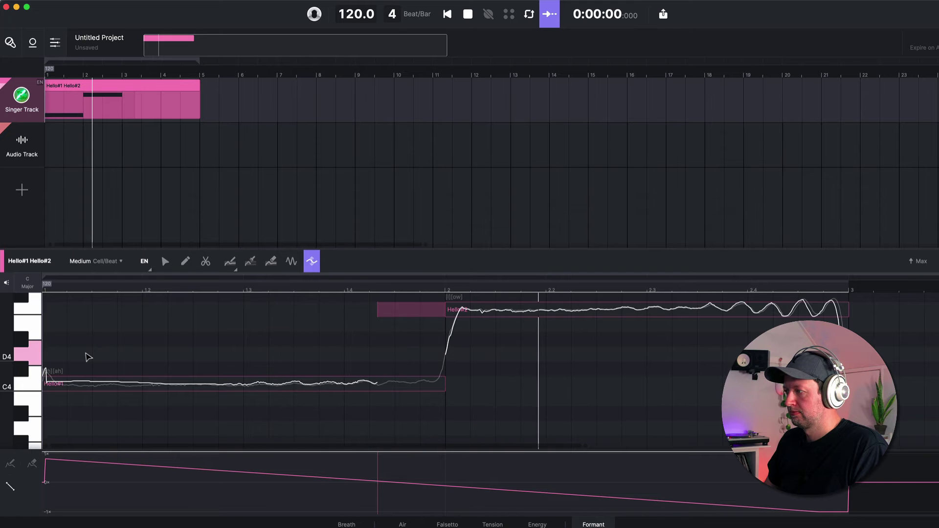
{"action": "key", "text": "space"}
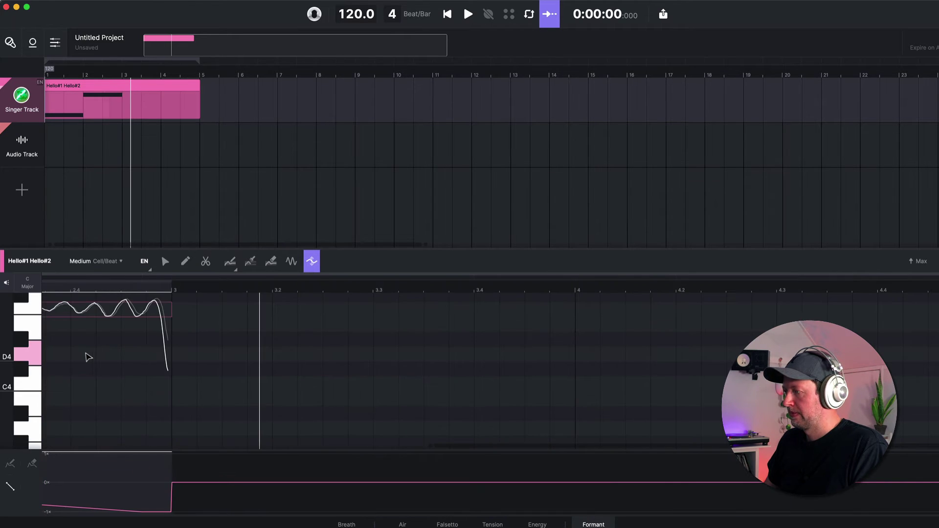
Scroll down in the arrangement view.
{"action": "scroll", "coordinate": [113, 353], "scroll_direction": "down", "scroll_amount": 3}
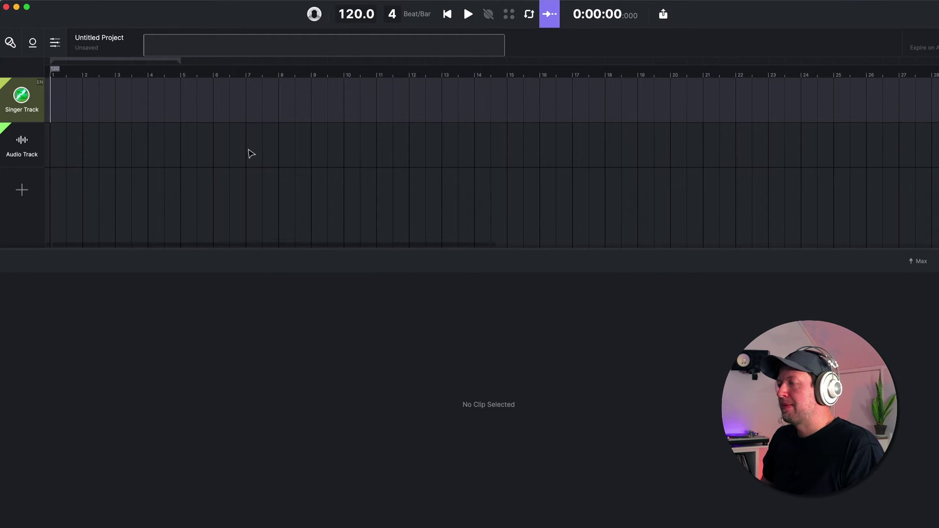
Import the 91V_SD_171 acapella WAV from the desktop onto the Audio Track at bar 1 and preview it.
{"action": "double_click", "coordinate": [824, 17]}
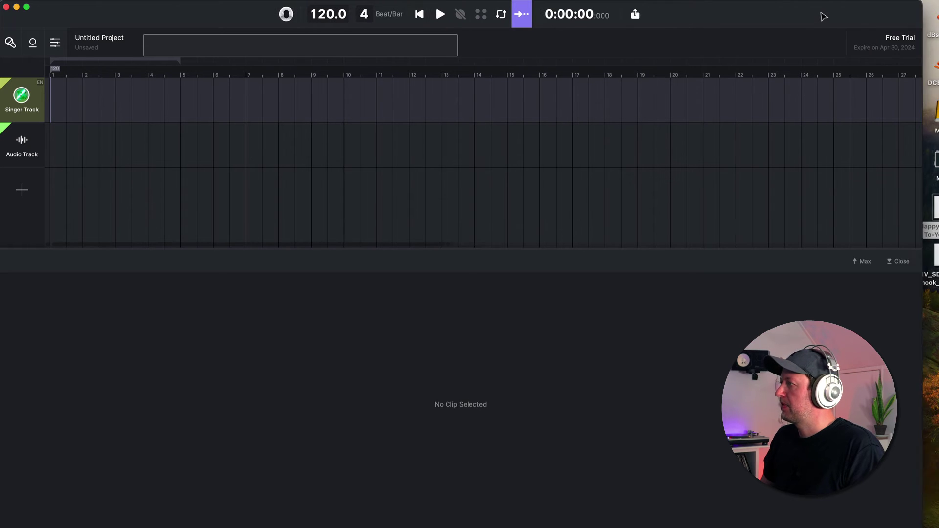
{"action": "left_click_drag", "start_coordinate": [934, 255], "coordinate": [52, 137]}
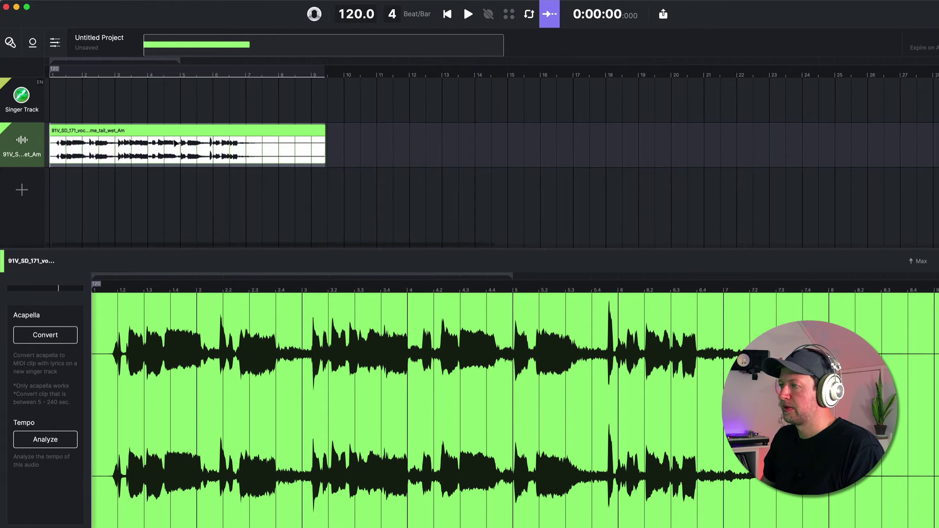
{"action": "scroll", "coordinate": [175, 142], "scroll_direction": "up", "scroll_amount": 5}
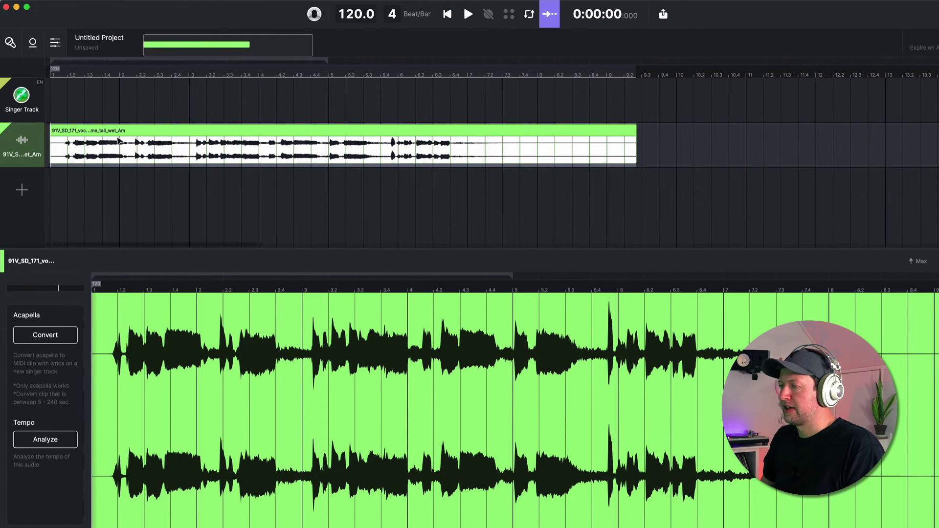
{"action": "key", "text": "space"}
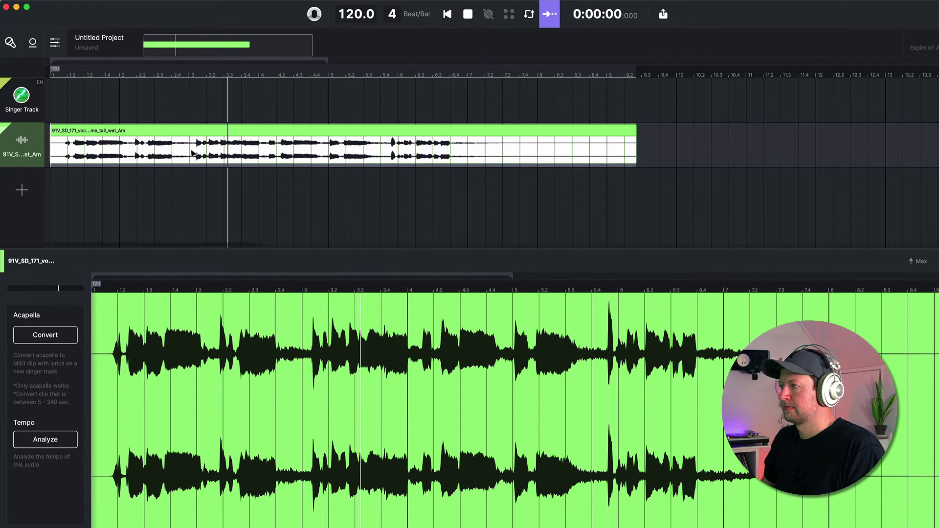
{"action": "key", "text": "space"}
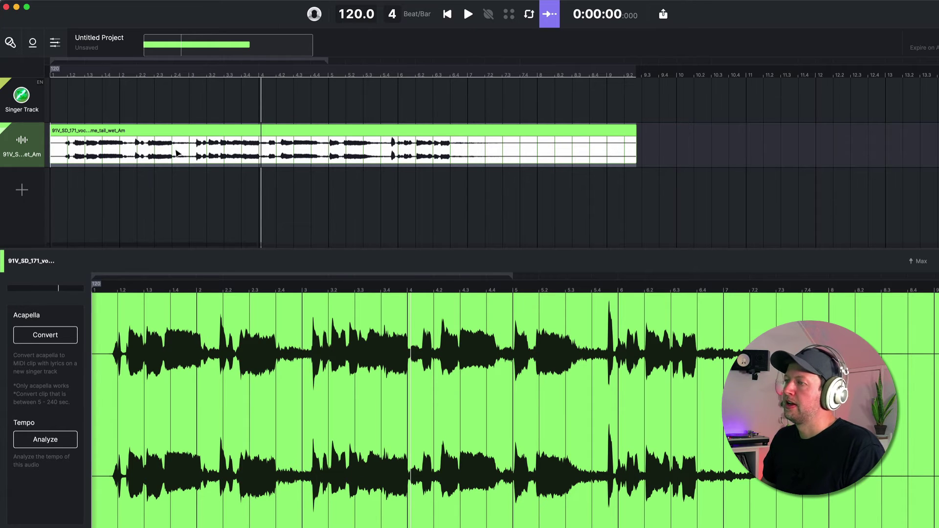
Move the acapella onto the Singer Track and convert it into a MIDI clip with lyrics.
{"action": "left_click_drag", "start_coordinate": [122, 131], "coordinate": [120, 100]}
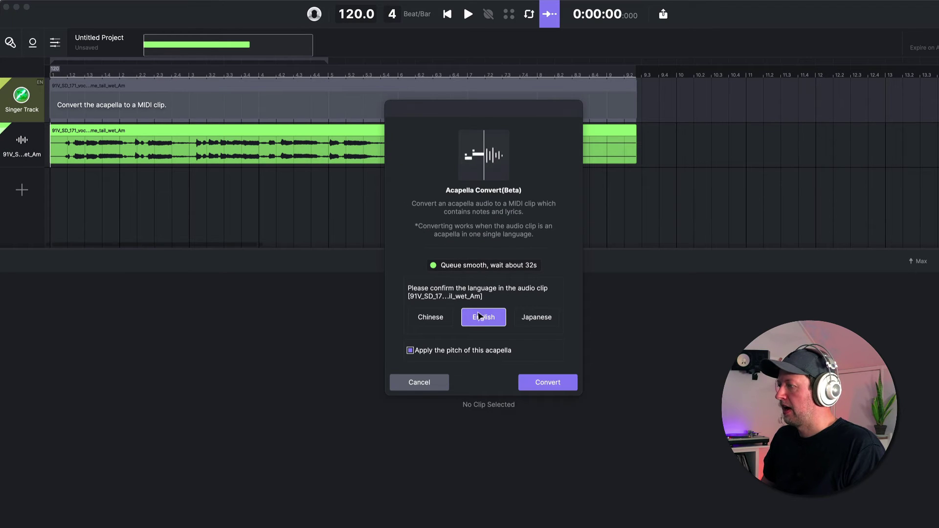
{"action": "left_click", "coordinate": [554, 387]}
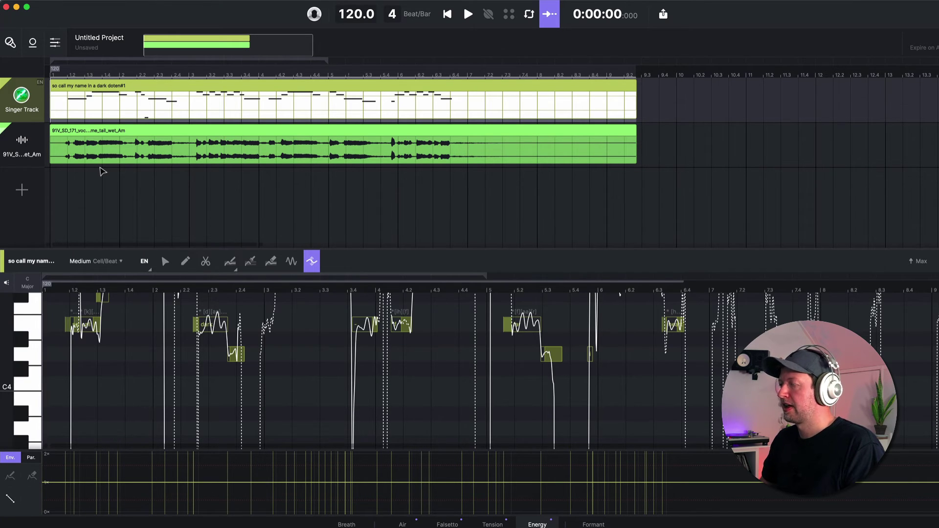
Solo the Singer Track and listen to the converted sung melody.
{"action": "left_click", "coordinate": [32, 95]}
{"action": "key", "text": "space"}
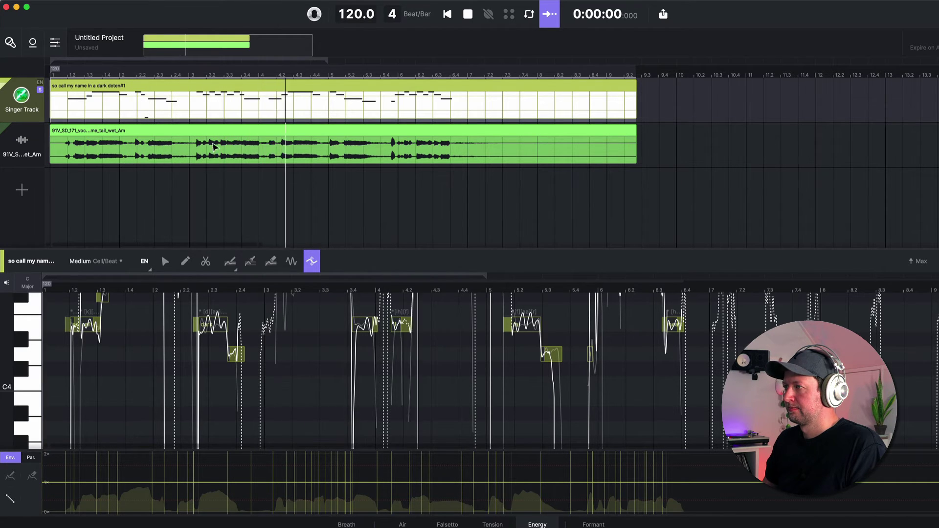
{"action": "scroll", "coordinate": [456, 349], "scroll_direction": "up", "scroll_amount": 1}
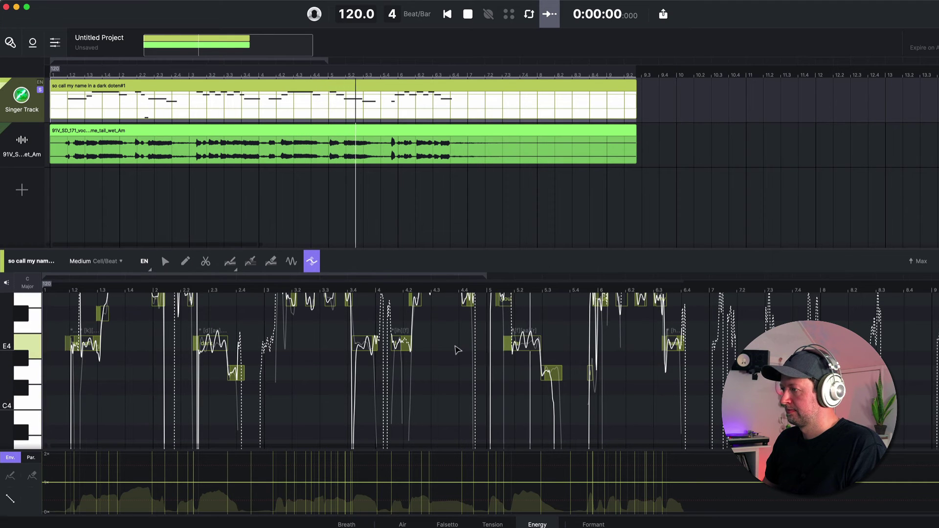
{"action": "scroll", "coordinate": [455, 349], "scroll_direction": "down", "scroll_amount": 2}
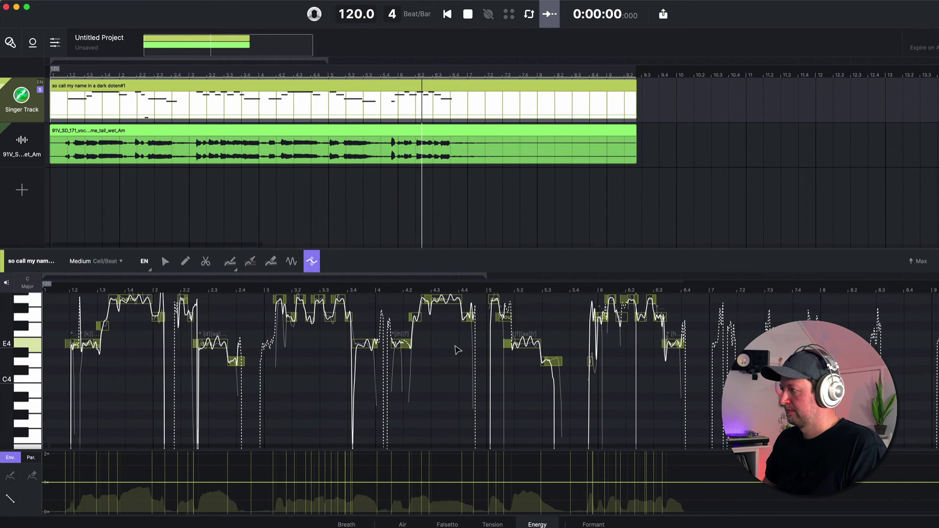
{"action": "scroll", "coordinate": [456, 349], "scroll_direction": "down", "scroll_amount": 1}
{"action": "key", "text": "space"}
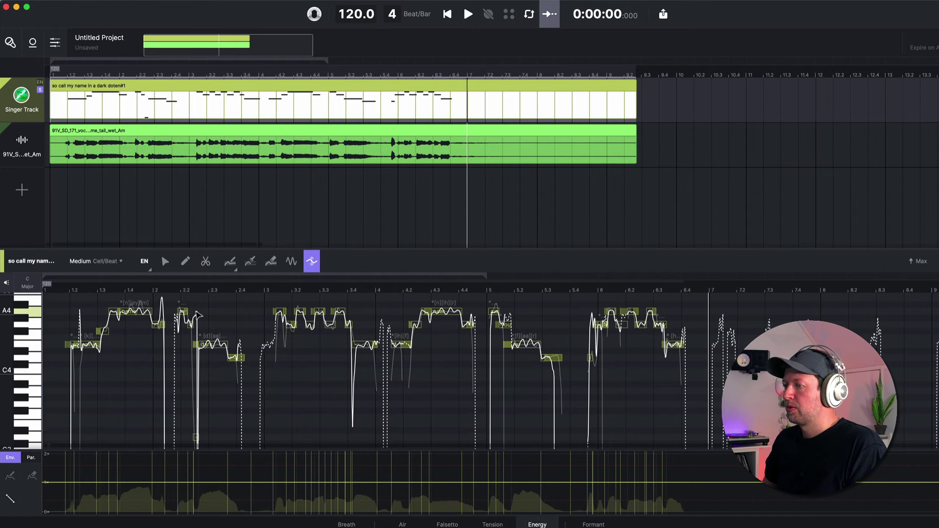
Choose the Note Select tool and zoom in so the notes show lyrics like 'so call my name'.
{"action": "scroll", "coordinate": [140, 313], "scroll_direction": "up", "scroll_amount": 1}
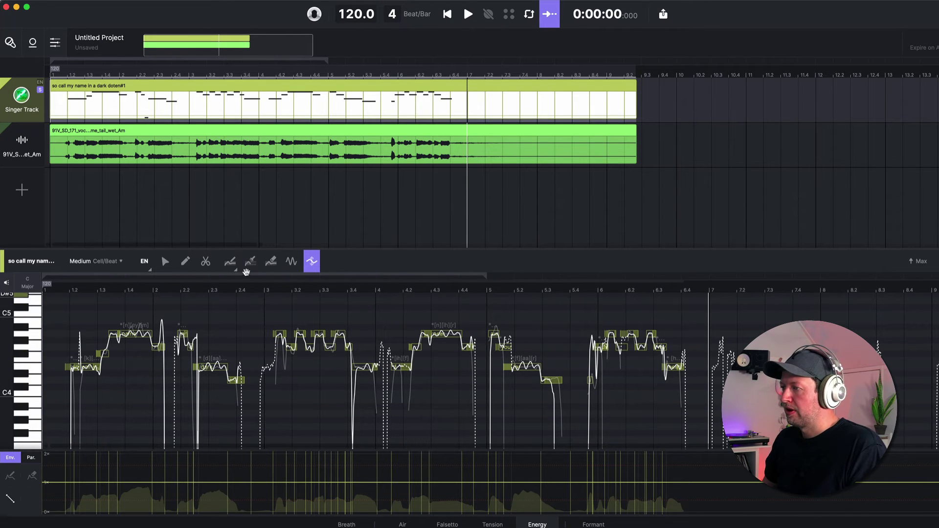
{"action": "left_click", "coordinate": [166, 262]}
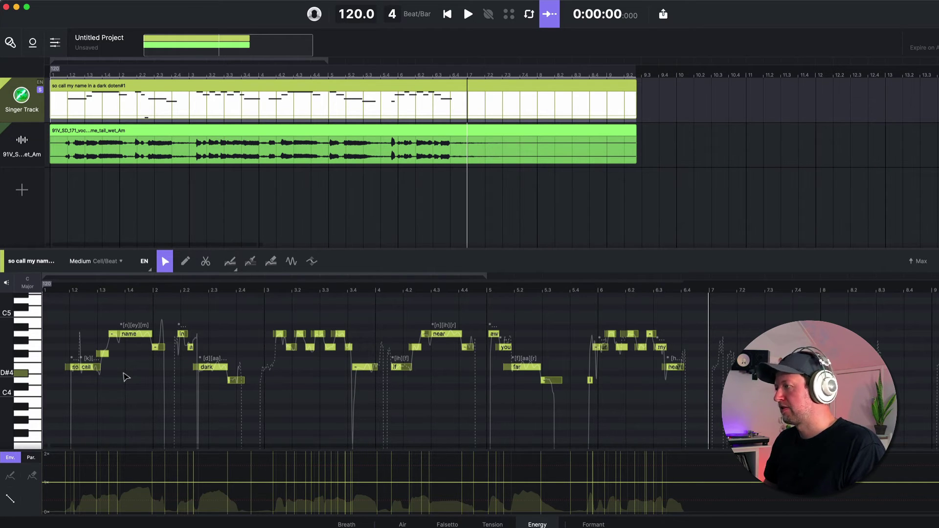
{"action": "scroll", "coordinate": [126, 377], "scroll_direction": "up", "scroll_amount": 2}
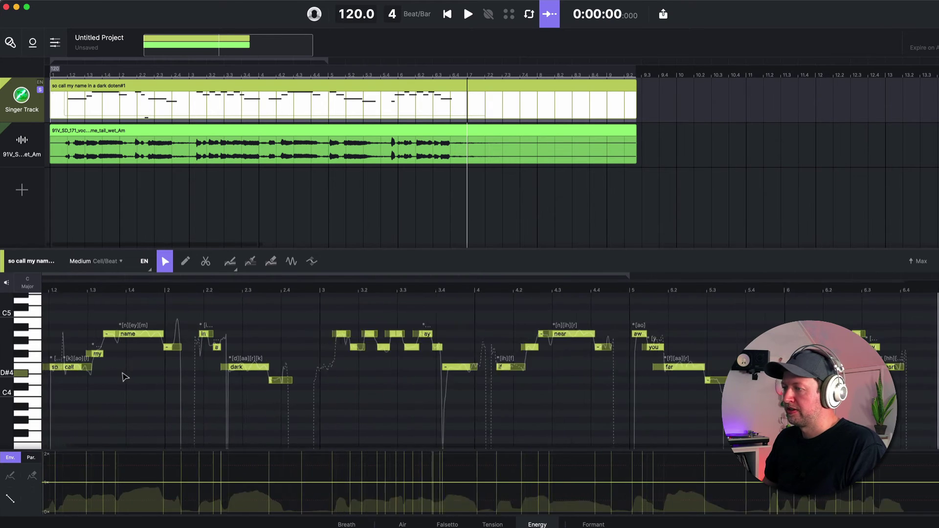
{"action": "scroll", "coordinate": [126, 377], "scroll_direction": "up", "scroll_amount": 3}
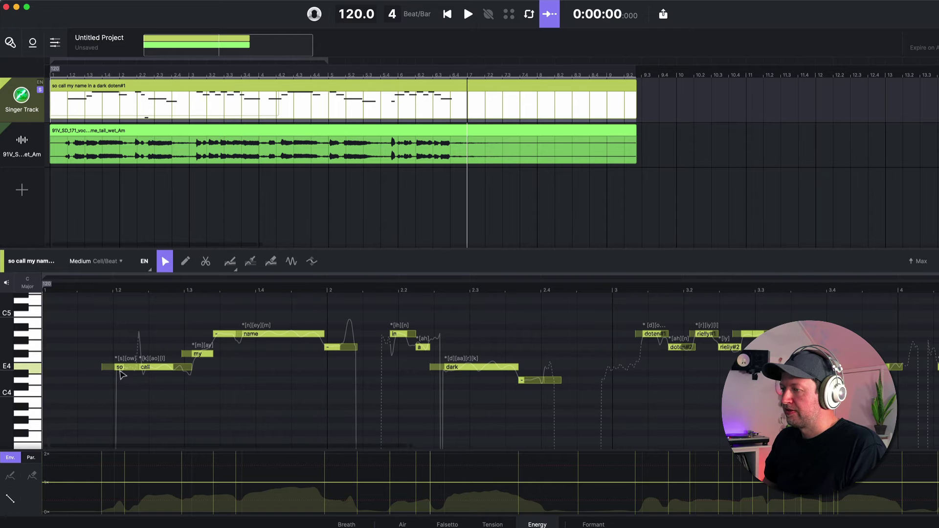
Change the 'name' note's lyric to 'bluff' and play it back.
{"action": "left_click", "coordinate": [258, 335]}
{"action": "right_click", "coordinate": [258, 336]}
{"action": "left_click", "coordinate": [300, 429]}
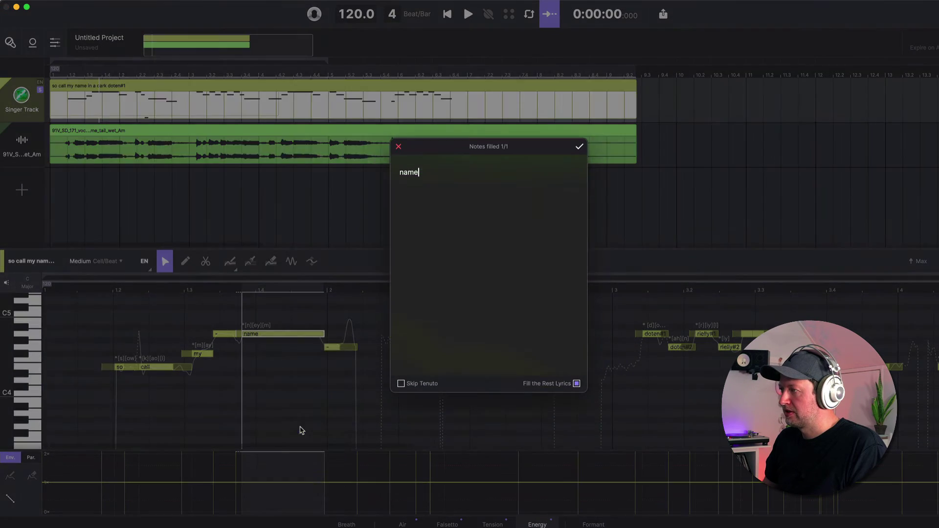
{"action": "double_click", "coordinate": [411, 174]}
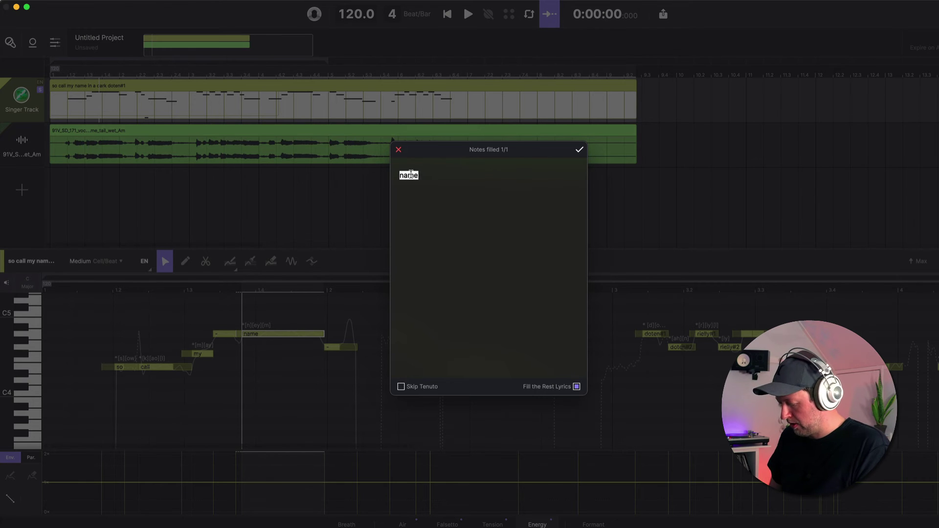
{"action": "type", "text": "bluff"}
{"action": "left_click", "coordinate": [580, 150]}
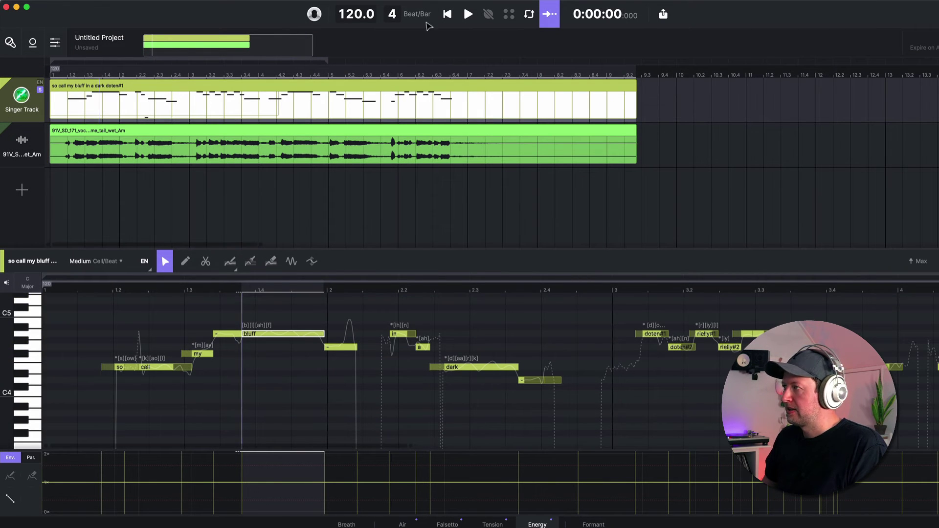
{"action": "key", "text": "space"}
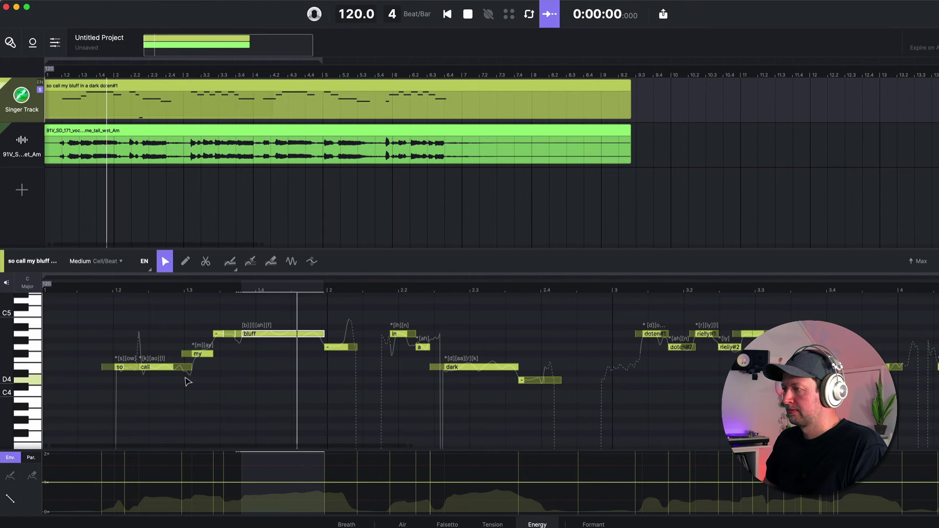
{"action": "key", "text": "space"}
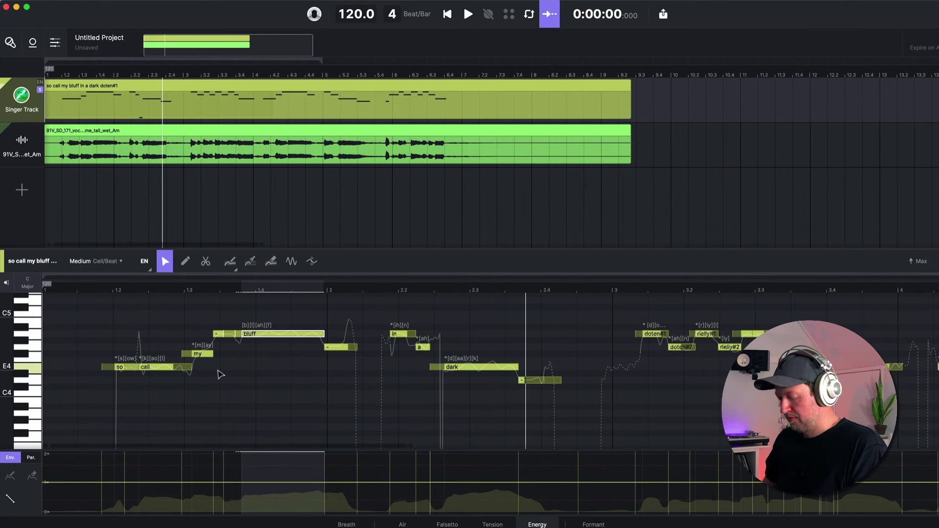
Confirm the lyrics for all notes in Edit Lyrics and move the 'bluff' note down to A4.
{"action": "right_click", "coordinate": [247, 336]}
{"action": "left_click", "coordinate": [294, 430]}
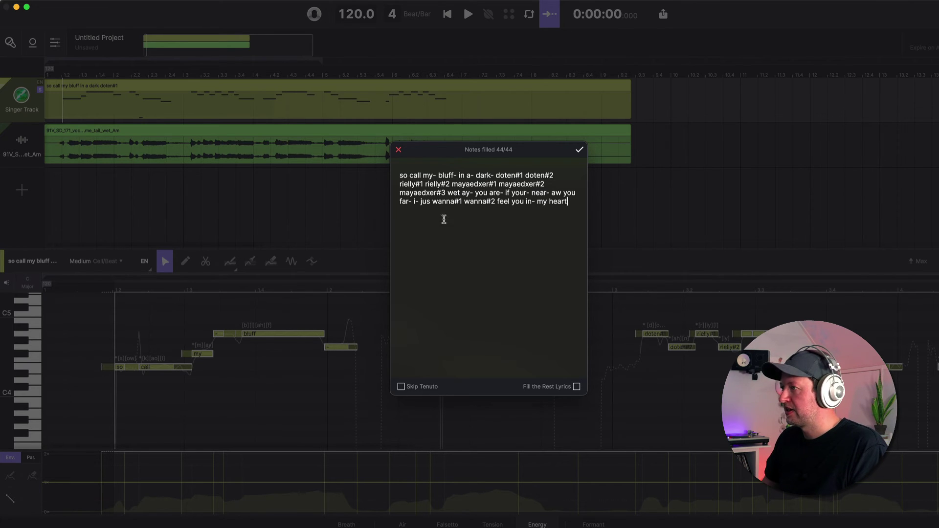
{"action": "left_click", "coordinate": [399, 151]}
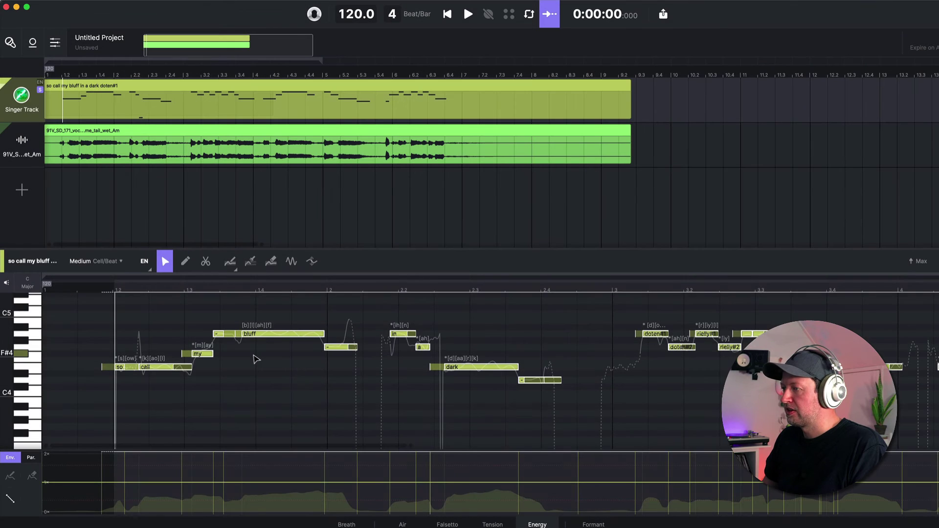
{"action": "left_click", "coordinate": [263, 330]}
{"action": "left_click_drag", "start_coordinate": [263, 331], "coordinate": [266, 337]}
{"action": "left_click", "coordinate": [128, 369]}
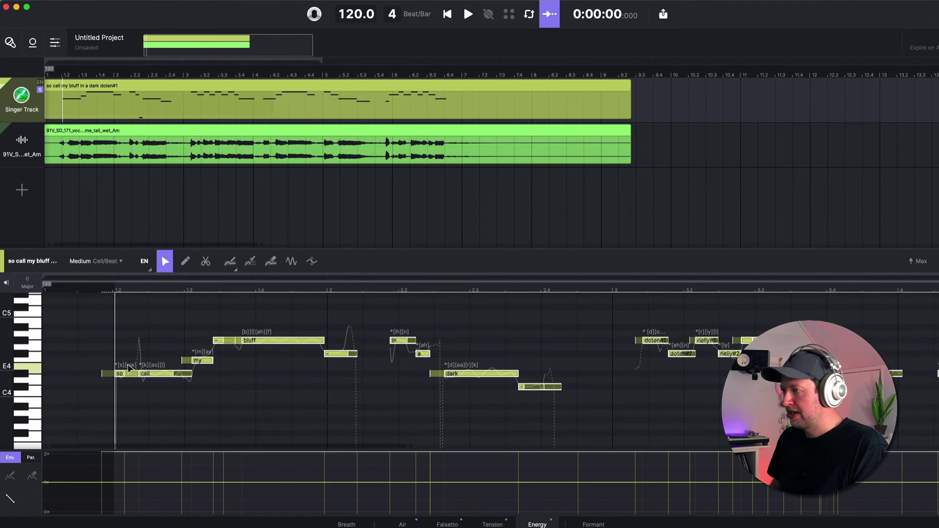
Set the playhead near 1.4, try the Vibrato tool, then return to Note Select.
{"action": "left_click", "coordinate": [268, 395]}
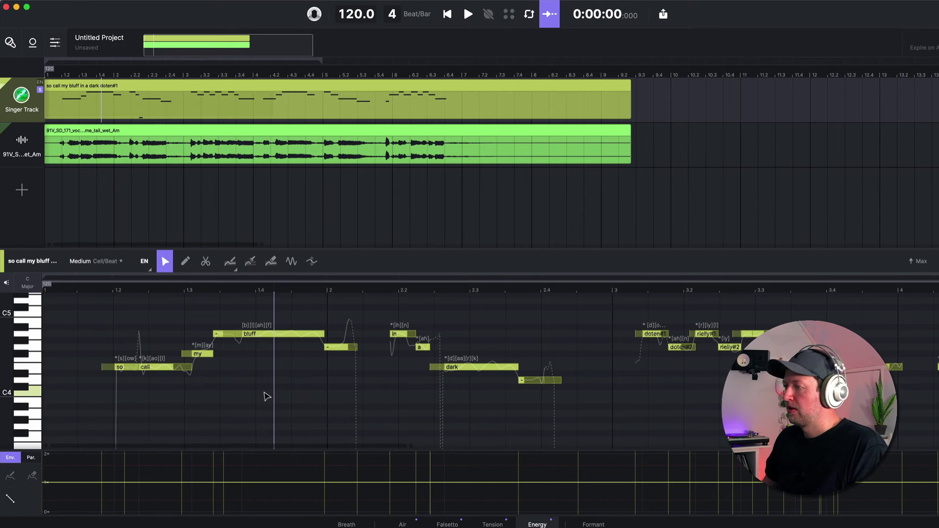
{"action": "left_click", "coordinate": [293, 262]}
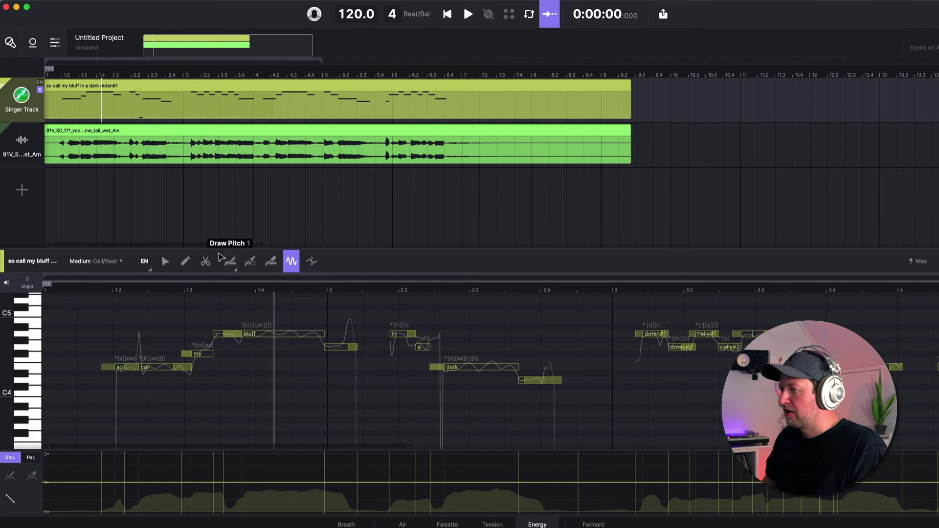
{"action": "left_click", "coordinate": [165, 261]}
{"action": "scroll", "coordinate": [313, 354], "scroll_direction": "down", "scroll_amount": 5}
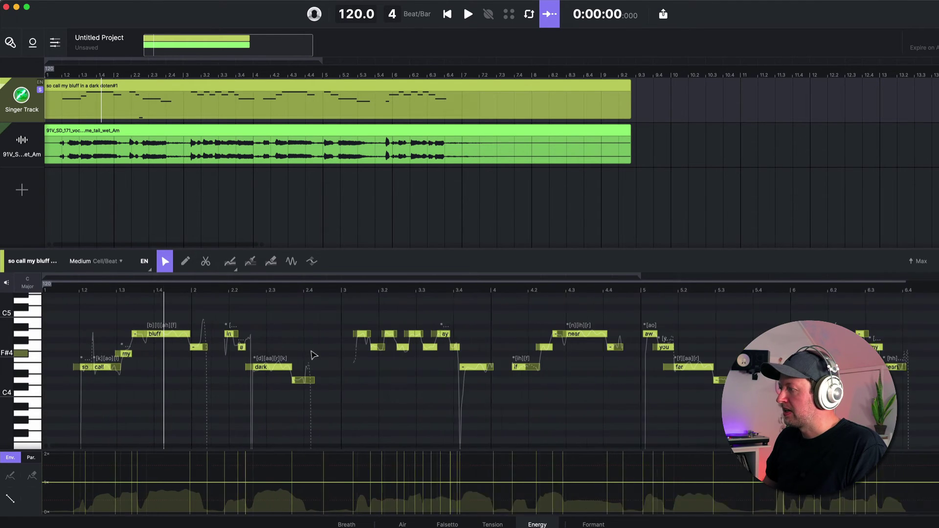
{"action": "scroll", "coordinate": [215, 196], "scroll_direction": "left", "scroll_amount": 1}
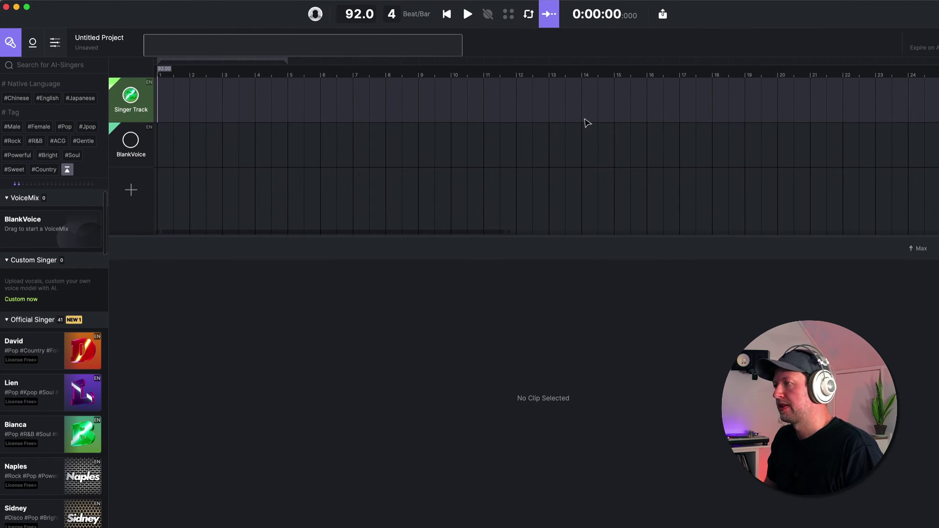
Import Happy-Birthday-To-You-4.mid from the desktop onto the BlankVoice track.
{"action": "double_click", "coordinate": [787, 15]}
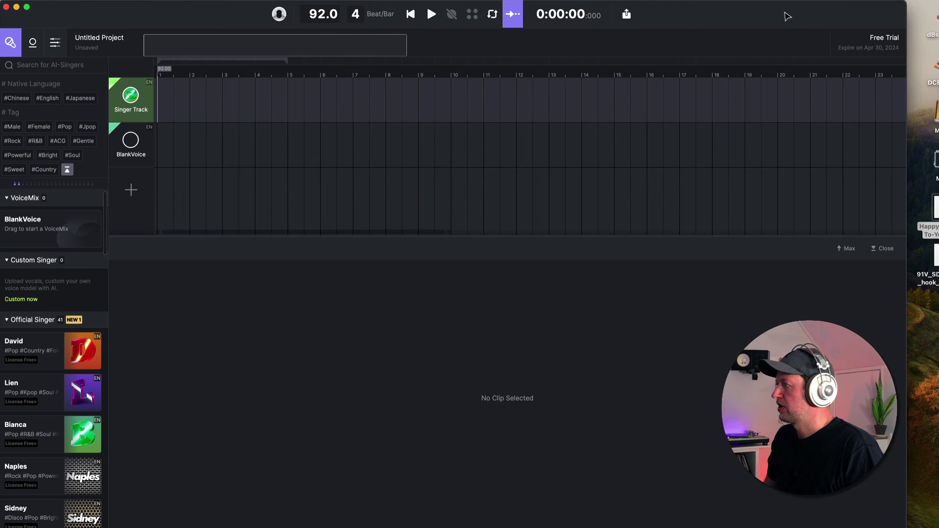
{"action": "left_click_drag", "start_coordinate": [931, 215], "coordinate": [163, 142]}
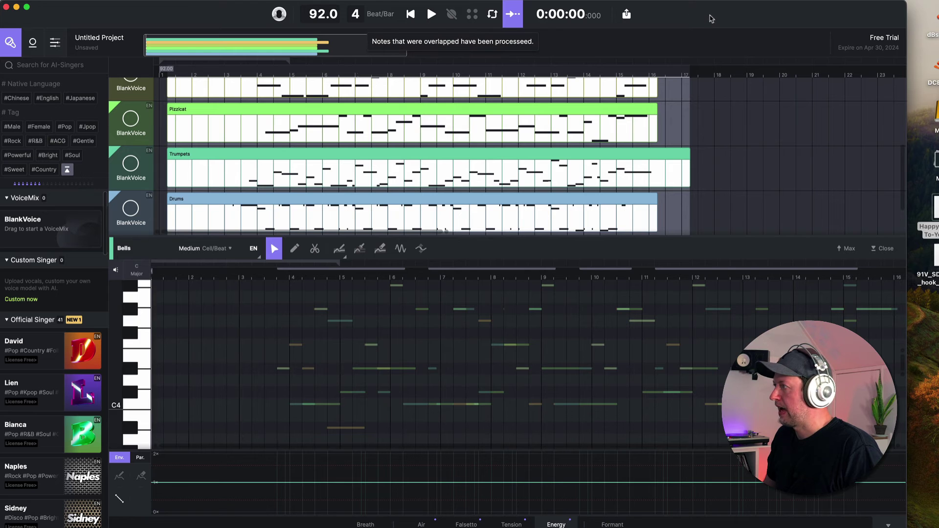
{"action": "double_click", "coordinate": [712, 20]}
Delete the unwanted imported Bass and Strings tracks.
{"action": "scroll", "coordinate": [157, 181], "scroll_direction": "down", "scroll_amount": 2}
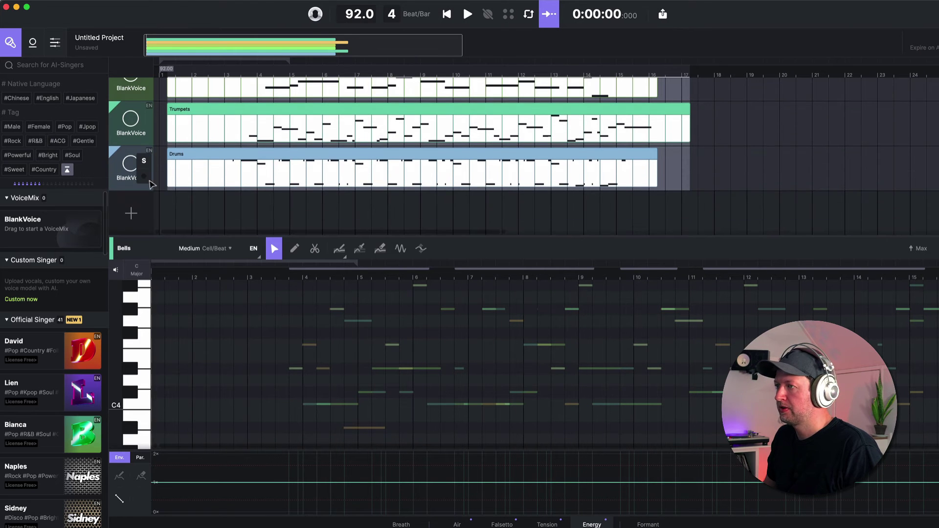
{"action": "left_click", "coordinate": [122, 157]}
{"action": "scroll", "coordinate": [129, 147], "scroll_direction": "up", "scroll_amount": 1}
{"action": "key", "text": "BackSpace"}
{"action": "key", "text": "BackSpace"}
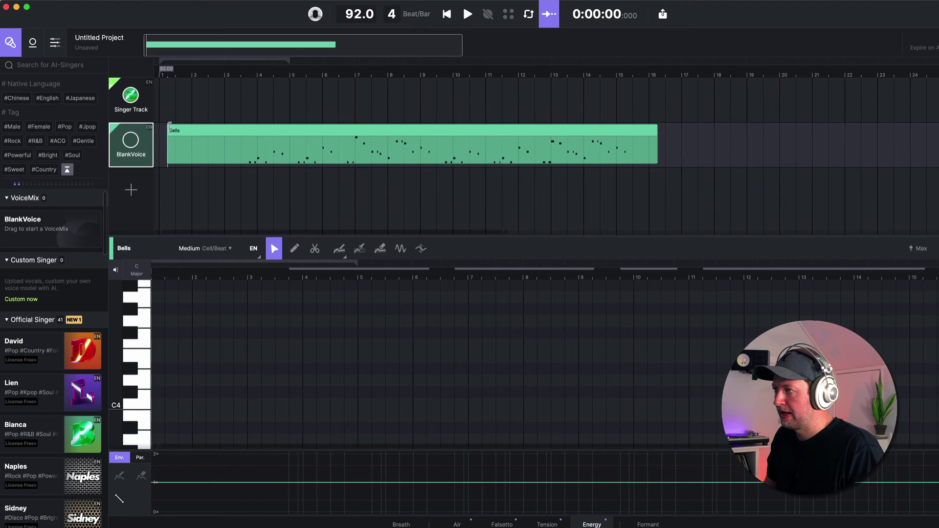
Trim the Bells clip start to about bar 3.4 and move it to the Singer Track at bar 1.
{"action": "left_click_drag", "start_coordinate": [169, 128], "coordinate": [255, 129]}
{"action": "scroll", "coordinate": [243, 129], "scroll_direction": "up", "scroll_amount": 3}
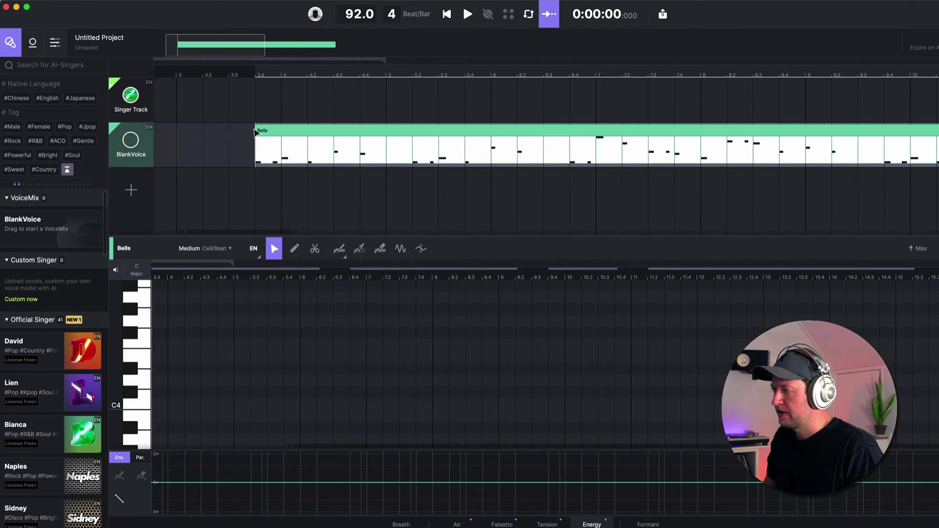
{"action": "scroll", "coordinate": [430, 134], "scroll_direction": "left", "scroll_amount": 5}
{"action": "left_click_drag", "start_coordinate": [433, 130], "coordinate": [167, 102]}
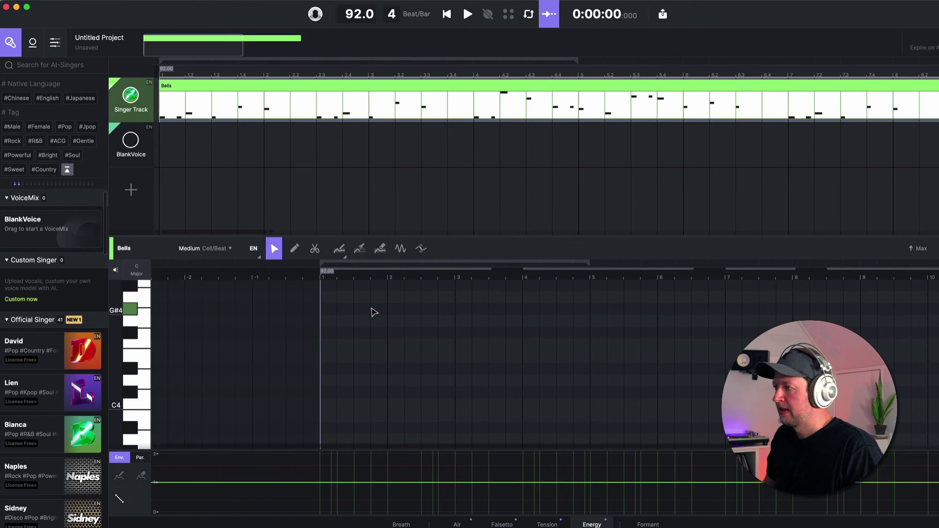
{"action": "scroll", "coordinate": [374, 313], "scroll_direction": "up", "scroll_amount": 1}
{"action": "scroll", "coordinate": [363, 329], "scroll_direction": "up", "scroll_amount": 2}
{"action": "scroll", "coordinate": [363, 329], "scroll_direction": "up", "scroll_amount": 2}
{"action": "scroll", "coordinate": [361, 328], "scroll_direction": "up", "scroll_amount": 6}
{"action": "scroll", "coordinate": [360, 329], "scroll_direction": "up", "scroll_amount": 5}
{"action": "scroll", "coordinate": [289, 340], "scroll_direction": "up", "scroll_amount": 1}
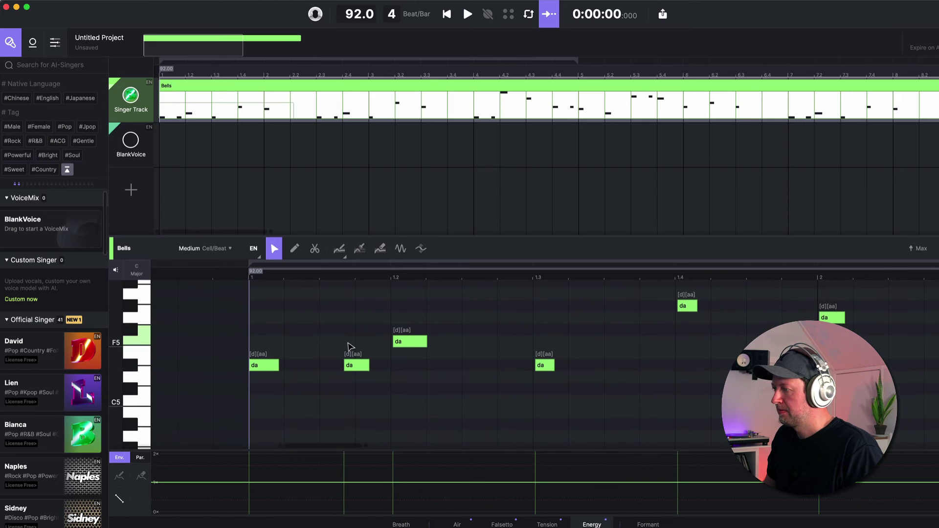
{"action": "scroll", "coordinate": [313, 362], "scroll_direction": "up", "scroll_amount": 1}
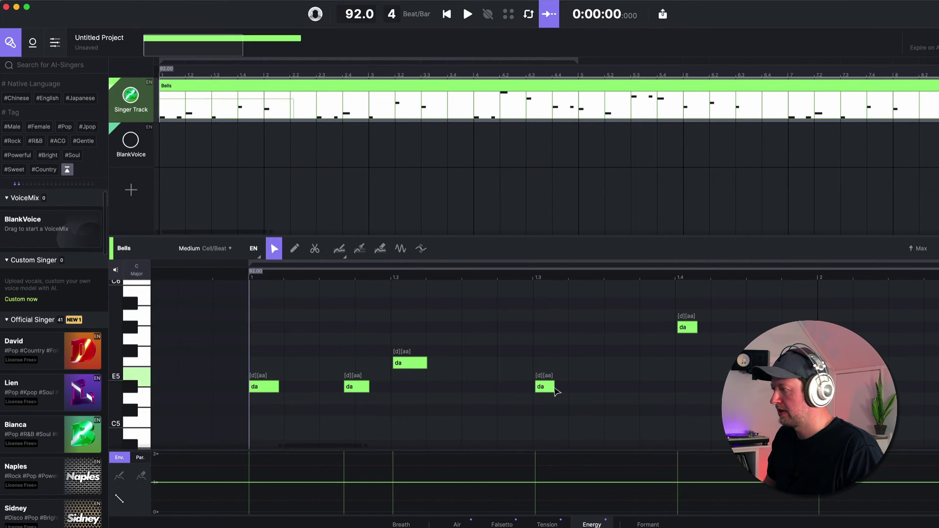
{"action": "scroll", "coordinate": [440, 325], "scroll_direction": "down", "scroll_amount": 3}
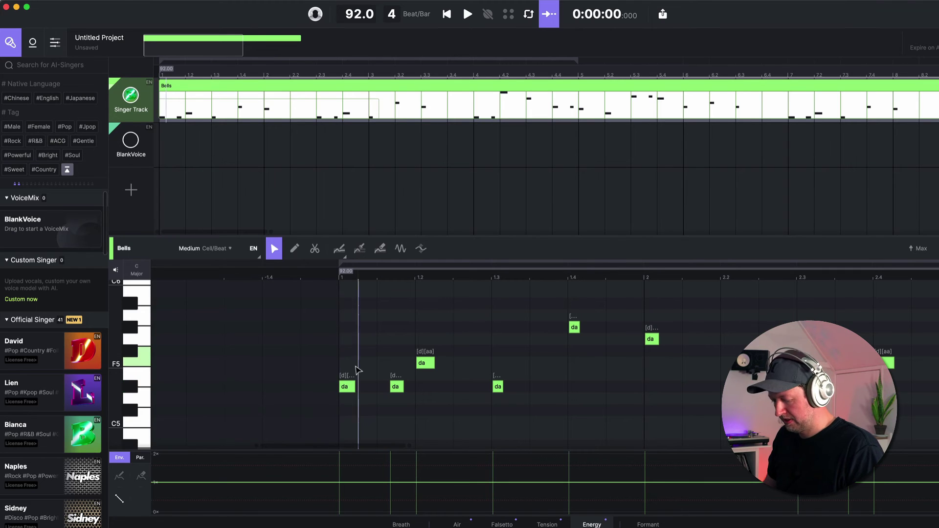
{"action": "scroll", "coordinate": [357, 369], "scroll_direction": "down", "scroll_amount": 1}
{"action": "scroll", "coordinate": [356, 361], "scroll_direction": "down", "scroll_amount": 1}
{"action": "scroll", "coordinate": [357, 360], "scroll_direction": "up", "scroll_amount": 4}
{"action": "scroll", "coordinate": [356, 361], "scroll_direction": "down", "scroll_amount": 8}
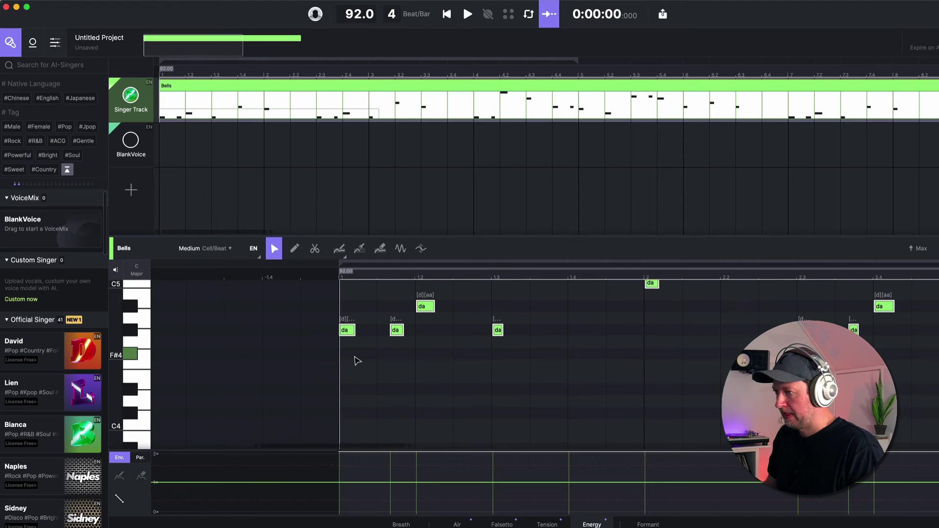
{"action": "scroll", "coordinate": [356, 361], "scroll_direction": "up", "scroll_amount": 8}
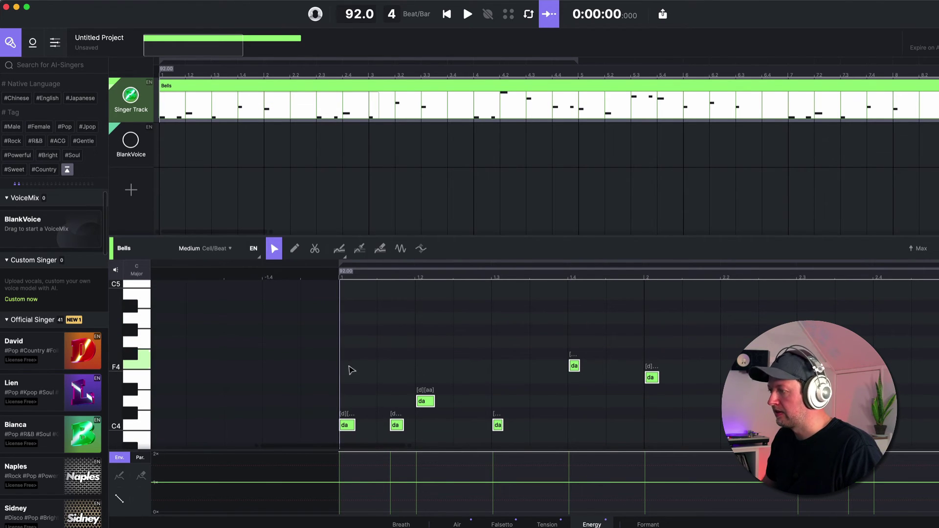
{"action": "scroll", "coordinate": [375, 367], "scroll_direction": "up", "scroll_amount": 3}
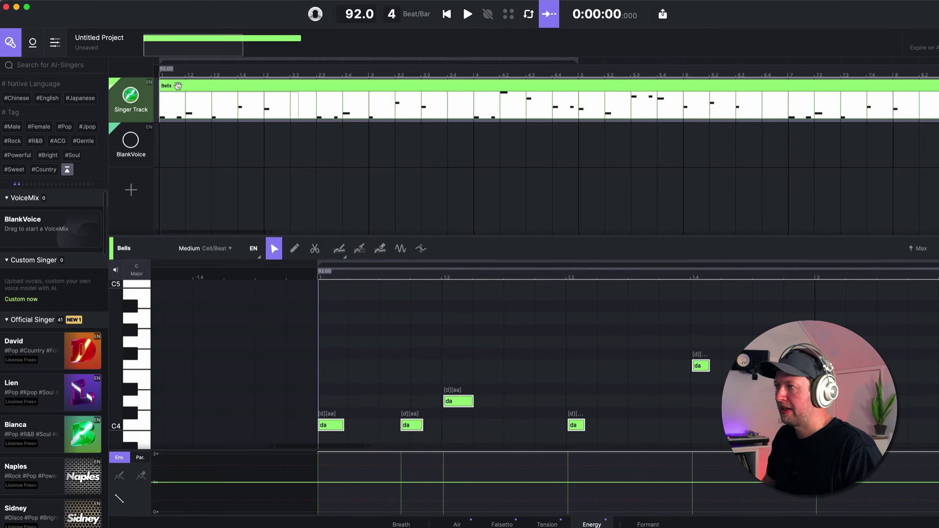
{"action": "scroll", "coordinate": [337, 354], "scroll_direction": "right", "scroll_amount": 3}
{"action": "scroll", "coordinate": [344, 356], "scroll_direction": "up", "scroll_amount": 3}
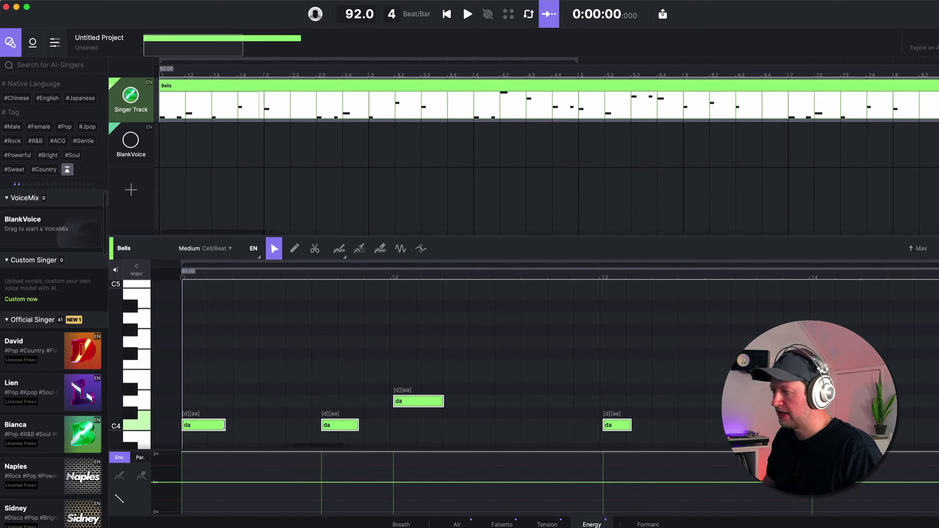
Lengthen the selected opening 'da' notes by dragging their right edges.
{"action": "left_click_drag", "start_coordinate": [247, 427], "coordinate": [310, 428]}
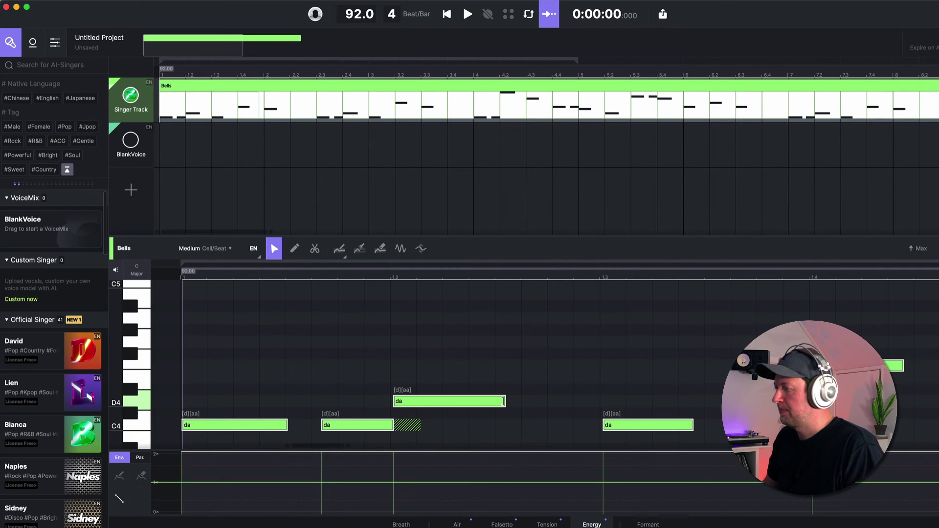
{"action": "left_click_drag", "start_coordinate": [504, 401], "coordinate": [534, 401]}
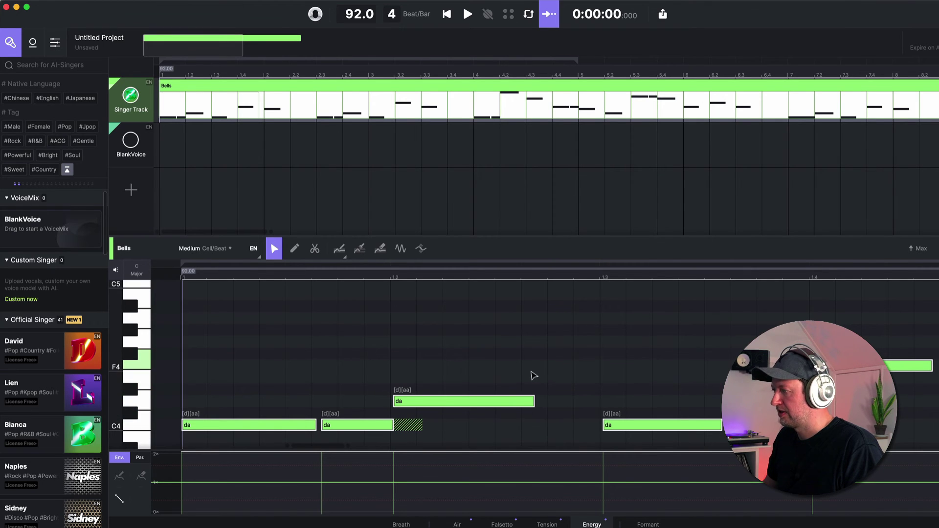
{"action": "scroll", "coordinate": [532, 377], "scroll_direction": "down", "scroll_amount": 5}
{"action": "scroll", "coordinate": [461, 367], "scroll_direction": "down", "scroll_amount": 5}
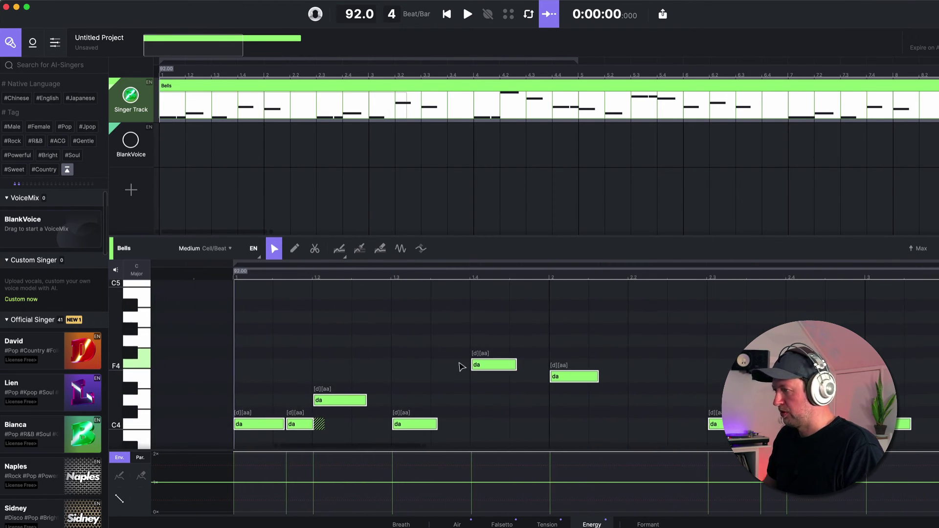
{"action": "scroll", "coordinate": [462, 367], "scroll_direction": "right", "scroll_amount": 5}
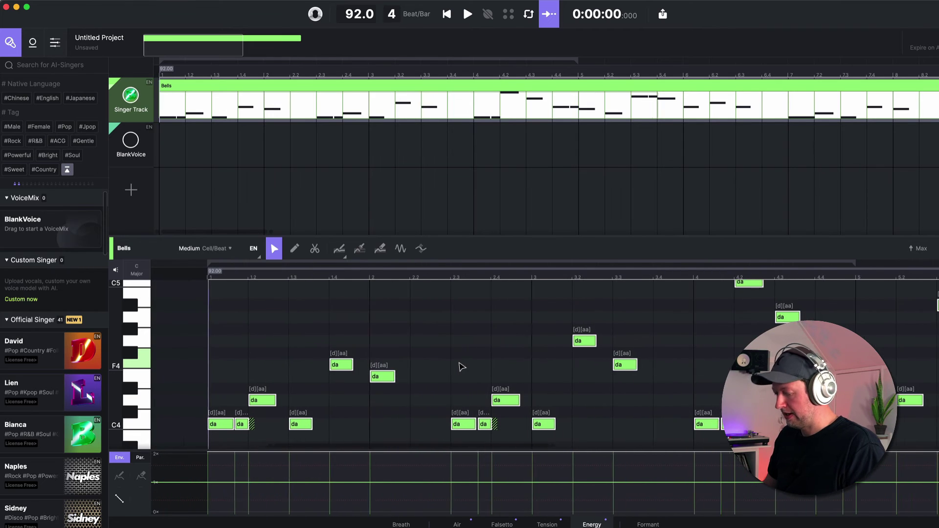
Copy the Happy Birthday lyrics from the web page in Chrome and return to ACE Studio.
{"action": "key", "text": "super+Tab"}
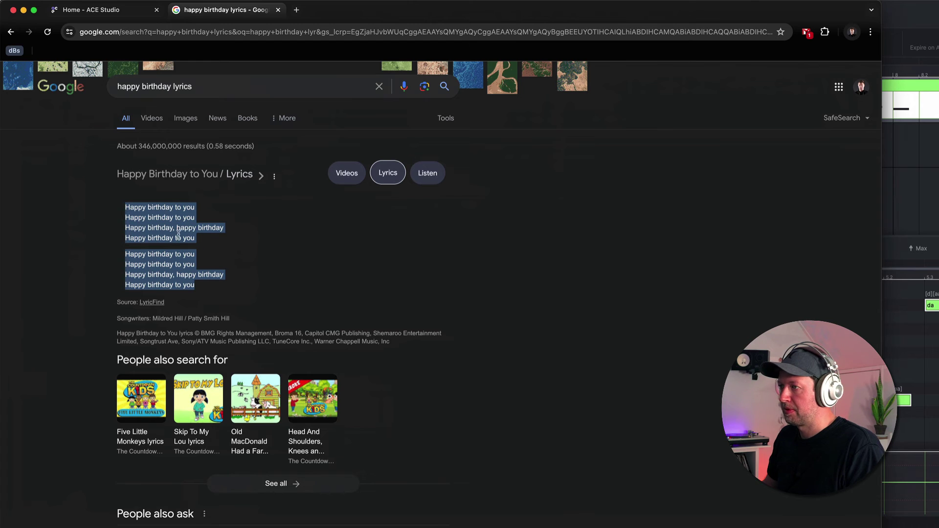
{"action": "right_click", "coordinate": [150, 221]}
{"action": "left_click", "coordinate": [169, 241]}
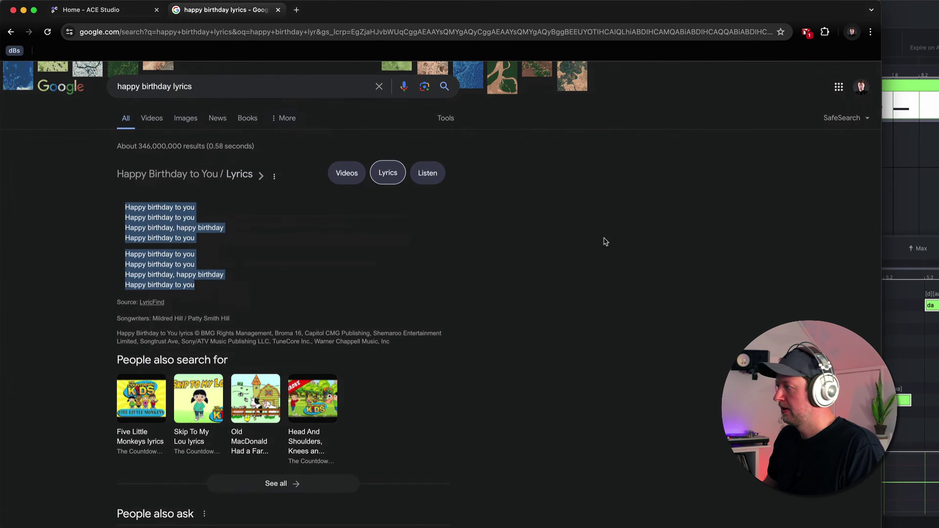
{"action": "left_click", "coordinate": [890, 192]}
Replace the 'da' lyrics on all Bells notes with the pasted Happy Birthday lyrics.
{"action": "left_click", "coordinate": [264, 108]}
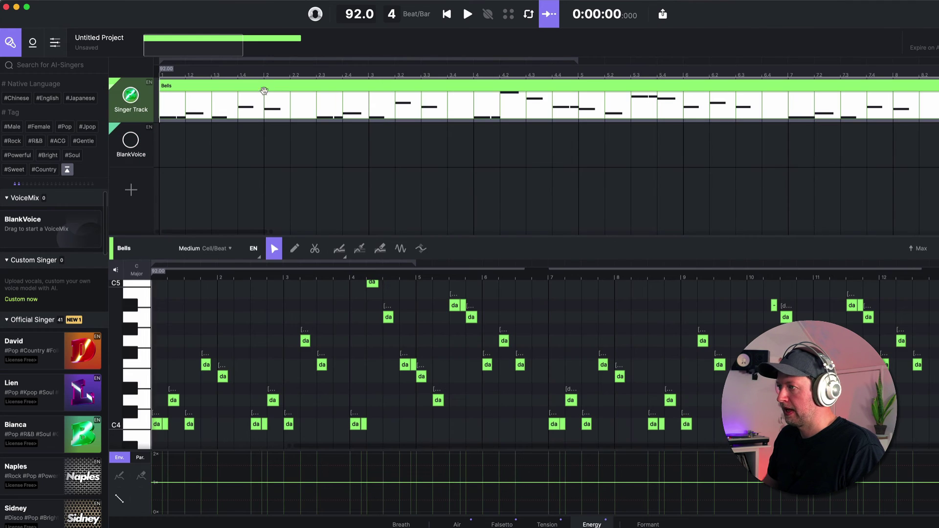
{"action": "scroll", "coordinate": [327, 406], "scroll_direction": "up", "scroll_amount": 10}
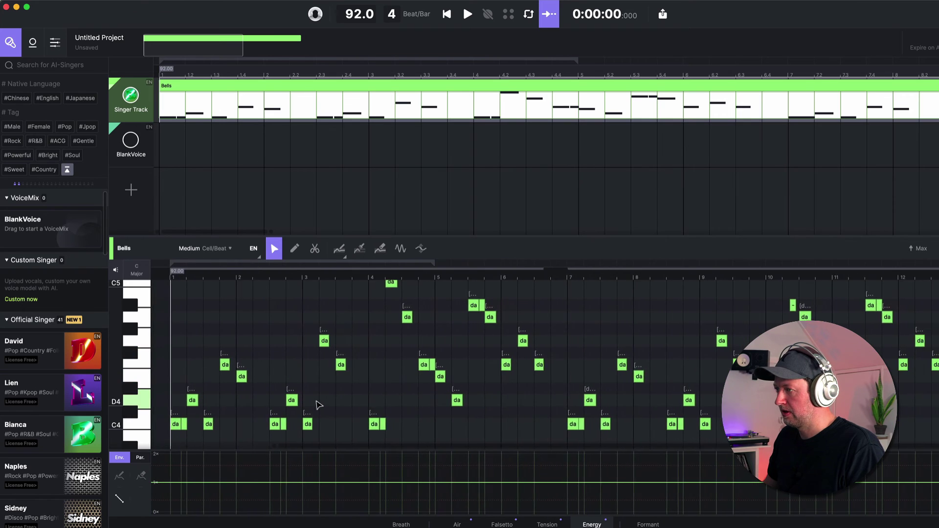
{"action": "key", "text": "super+a"}
{"action": "right_click", "coordinate": [282, 421]}
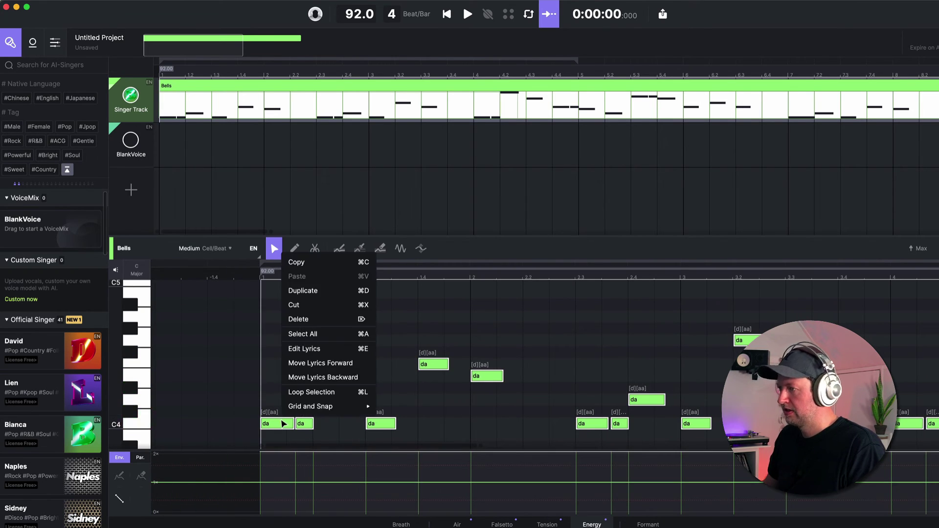
{"action": "left_click", "coordinate": [325, 349]}
{"action": "key", "text": "super+a"}
{"action": "key", "text": "super+v"}
{"action": "left_click", "coordinate": [579, 150]}
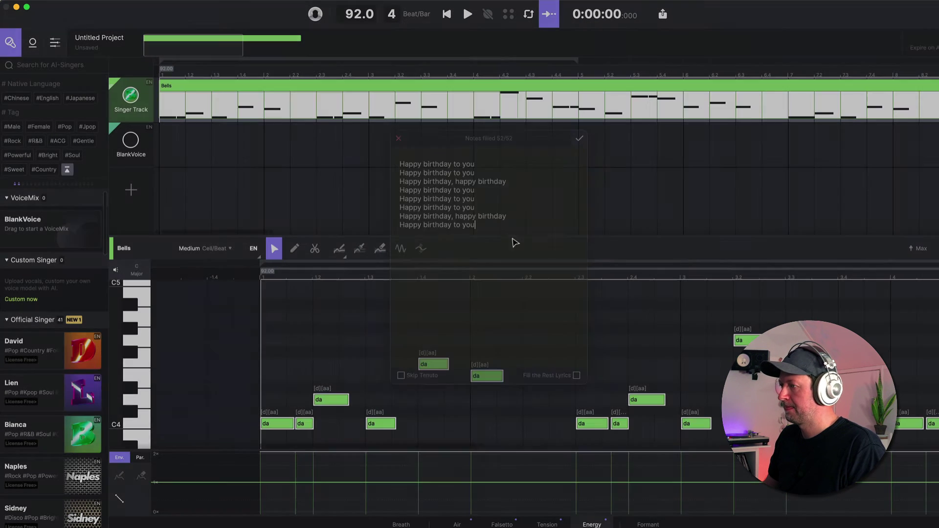
{"action": "scroll", "coordinate": [292, 367], "scroll_direction": "up", "scroll_amount": 5}
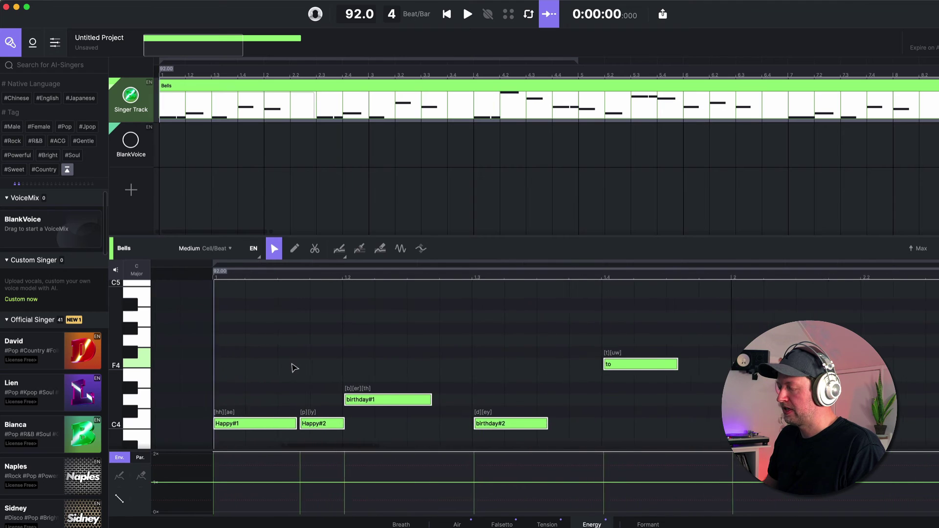
{"action": "scroll", "coordinate": [292, 367], "scroll_direction": "down", "scroll_amount": 2}
{"action": "scroll", "coordinate": [274, 386], "scroll_direction": "left", "scroll_amount": 1}
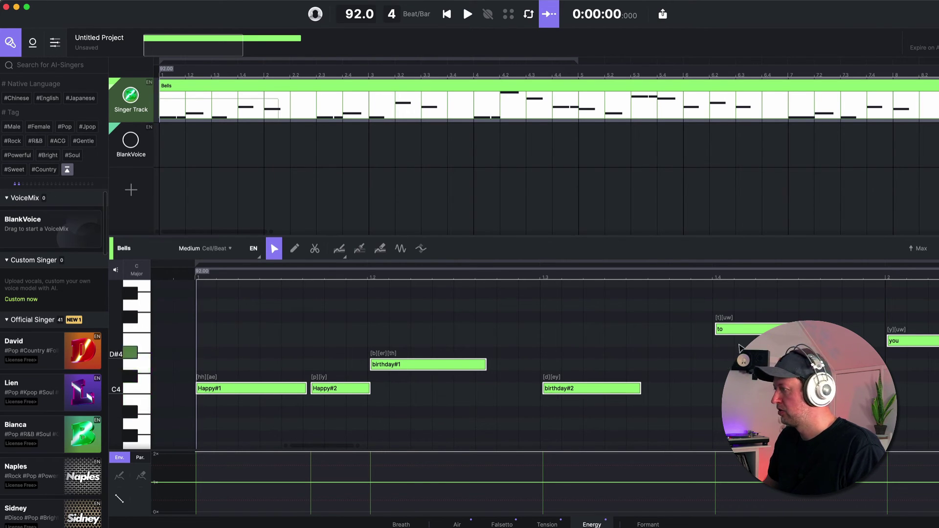
{"action": "scroll", "coordinate": [656, 374], "scroll_direction": "down", "scroll_amount": 5}
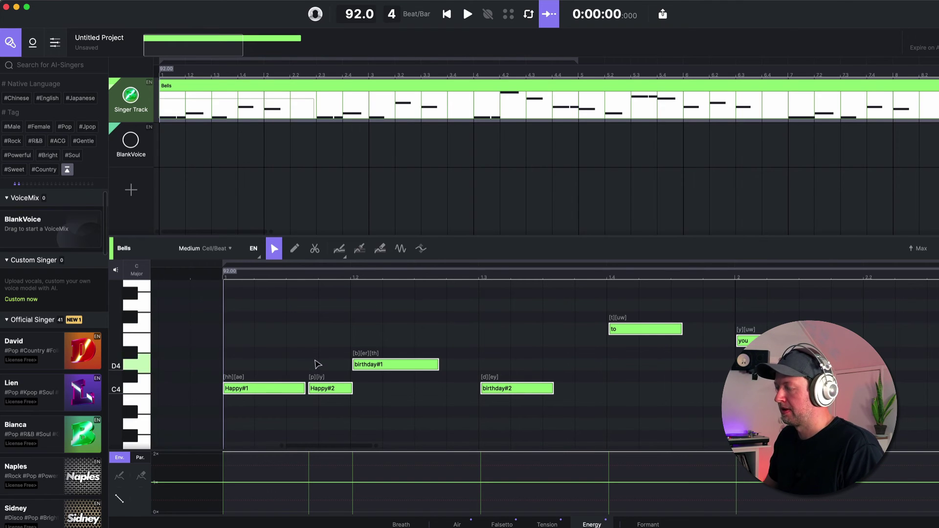
{"action": "scroll", "coordinate": [312, 347], "scroll_direction": "down", "scroll_amount": 2}
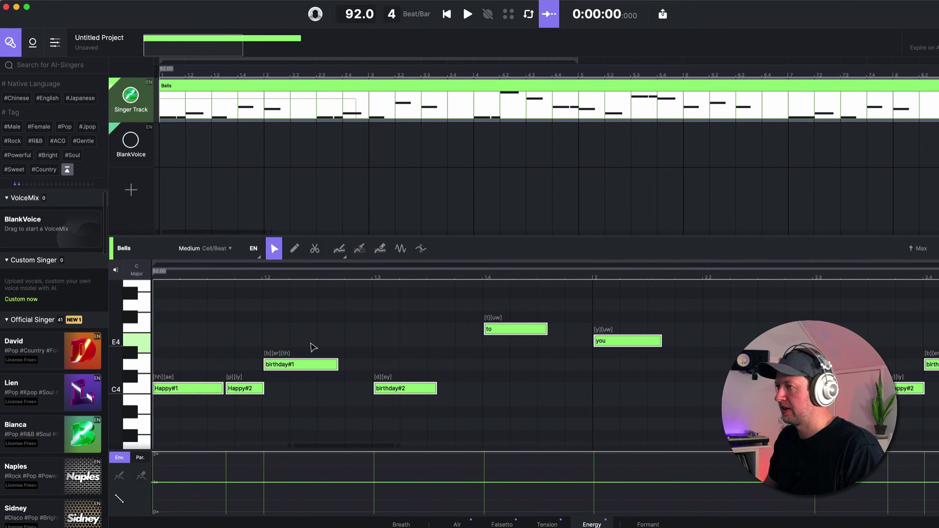
{"action": "key", "text": "space"}
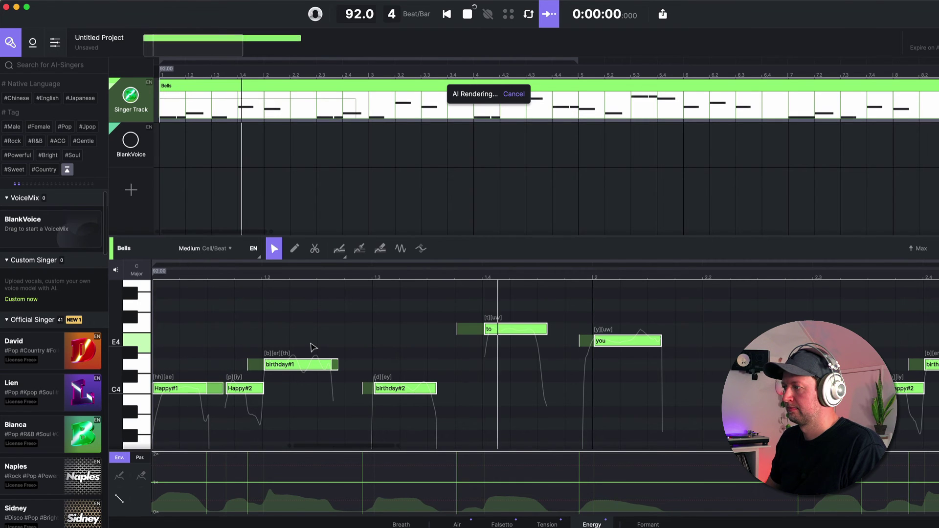
{"action": "scroll", "coordinate": [313, 347], "scroll_direction": "down", "scroll_amount": 2}
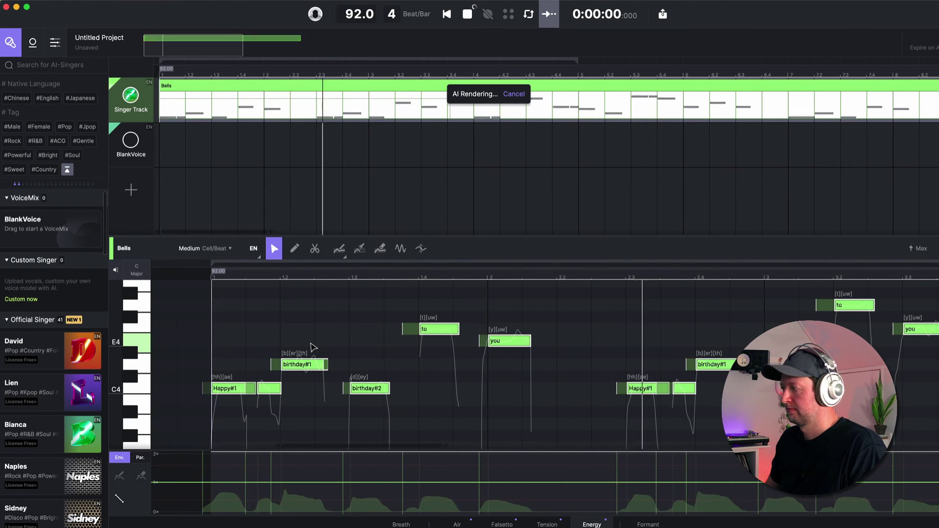
{"action": "scroll", "coordinate": [313, 347], "scroll_direction": "right", "scroll_amount": 3}
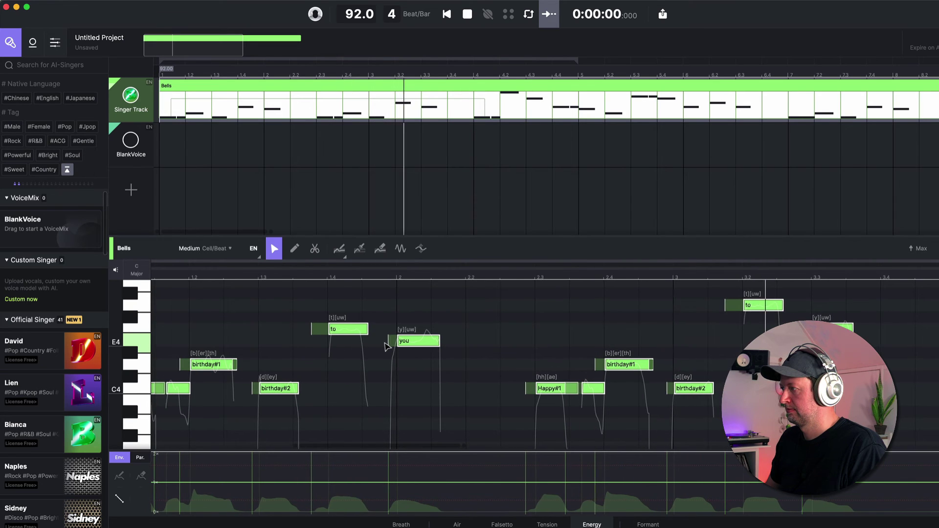
{"action": "scroll", "coordinate": [387, 346], "scroll_direction": "left", "scroll_amount": 5}
{"action": "scroll", "coordinate": [386, 346], "scroll_direction": "down", "scroll_amount": 1}
{"action": "scroll", "coordinate": [386, 347], "scroll_direction": "right", "scroll_amount": 8}
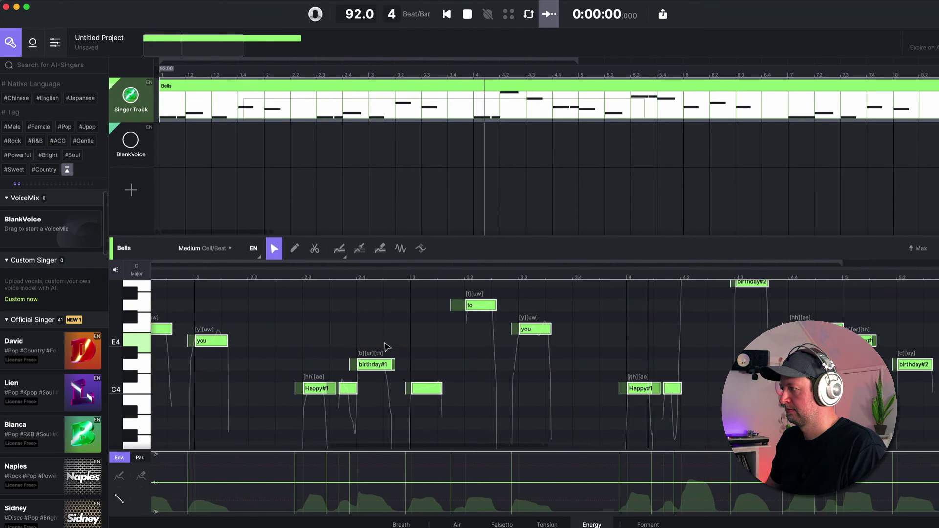
{"action": "scroll", "coordinate": [386, 347], "scroll_direction": "up", "scroll_amount": 2}
{"action": "scroll", "coordinate": [386, 347], "scroll_direction": "right", "scroll_amount": 9}
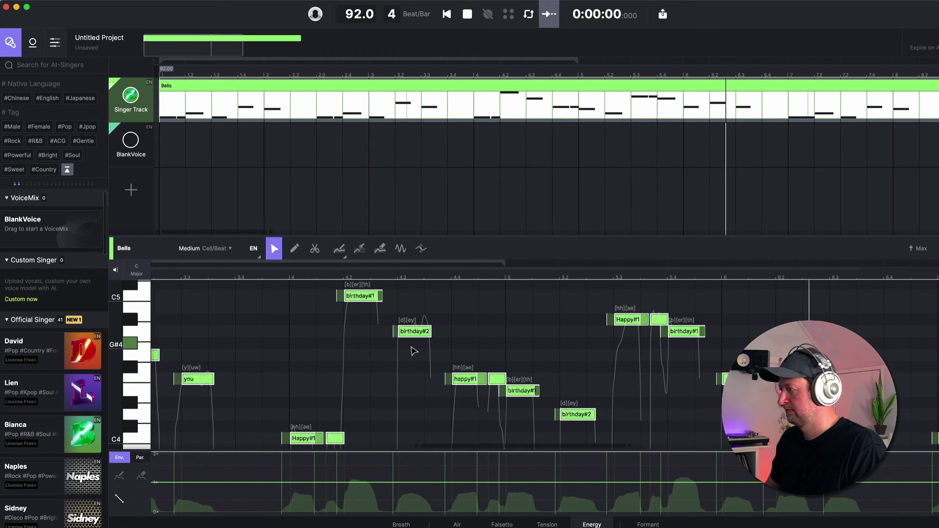
Stop playback and lengthen the 'you' note near bar 2.2.
{"action": "key", "text": "space"}
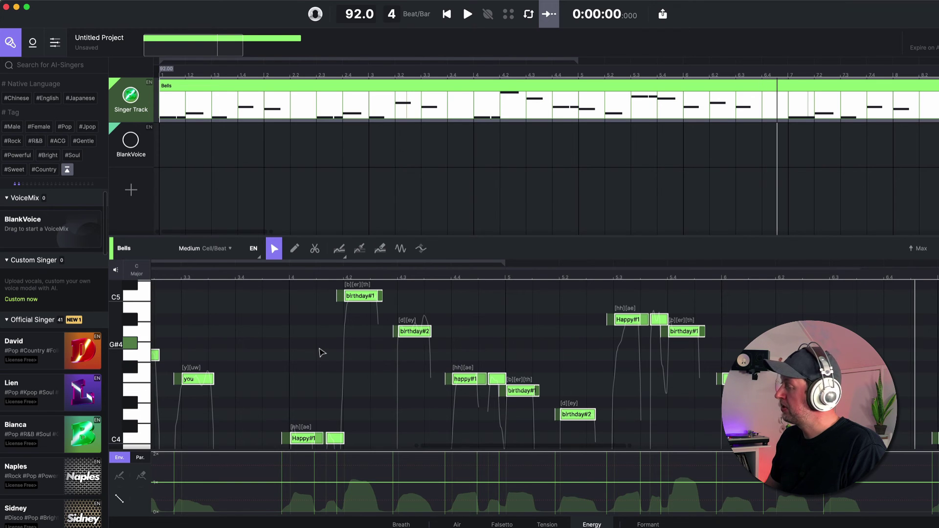
{"action": "scroll", "coordinate": [321, 352], "scroll_direction": "left", "scroll_amount": 17}
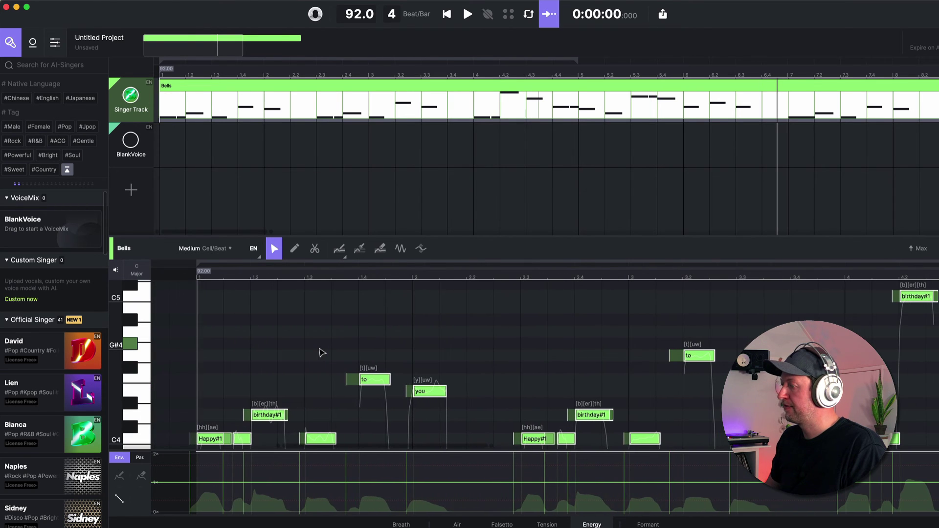
{"action": "left_click", "coordinate": [480, 358]}
{"action": "scroll", "coordinate": [456, 358], "scroll_direction": "down", "scroll_amount": 3}
{"action": "left_click", "coordinate": [459, 355]}
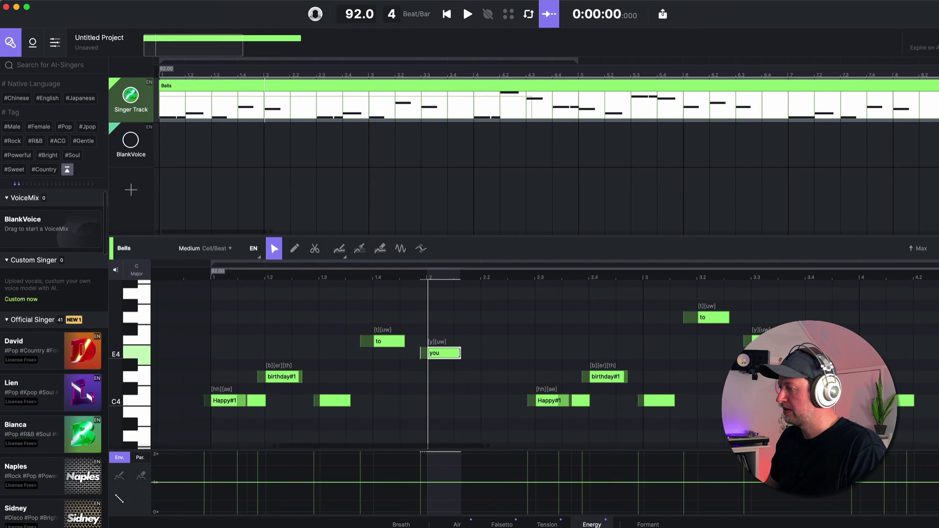
{"action": "left_click_drag", "start_coordinate": [459, 353], "coordinate": [505, 354]}
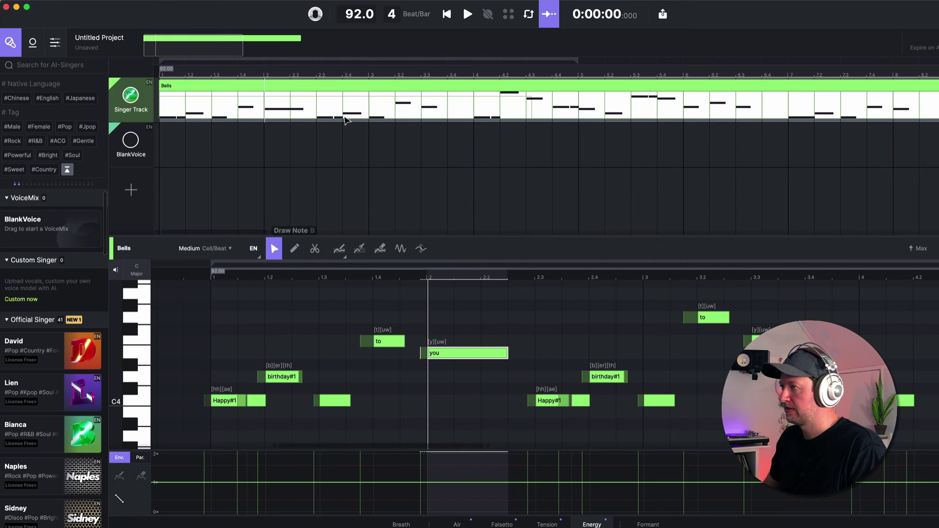
Play the rendered melody from the start, then stop it.
{"action": "left_click", "coordinate": [216, 281]}
{"action": "key", "text": "space"}
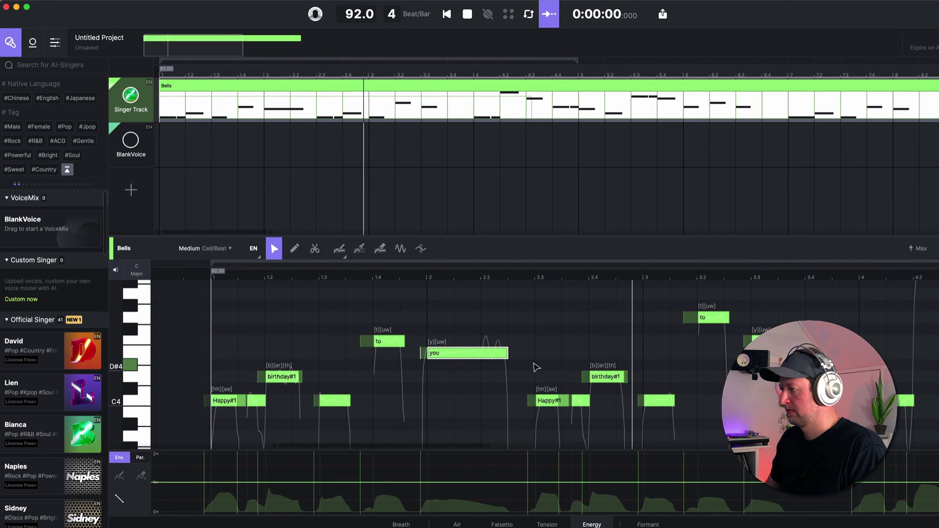
{"action": "key", "text": "space"}
{"action": "scroll", "coordinate": [402, 343], "scroll_direction": "down", "scroll_amount": 4}
{"action": "scroll", "coordinate": [475, 351], "scroll_direction": "right", "scroll_amount": 3}
{"action": "scroll", "coordinate": [475, 351], "scroll_direction": "left", "scroll_amount": 2}
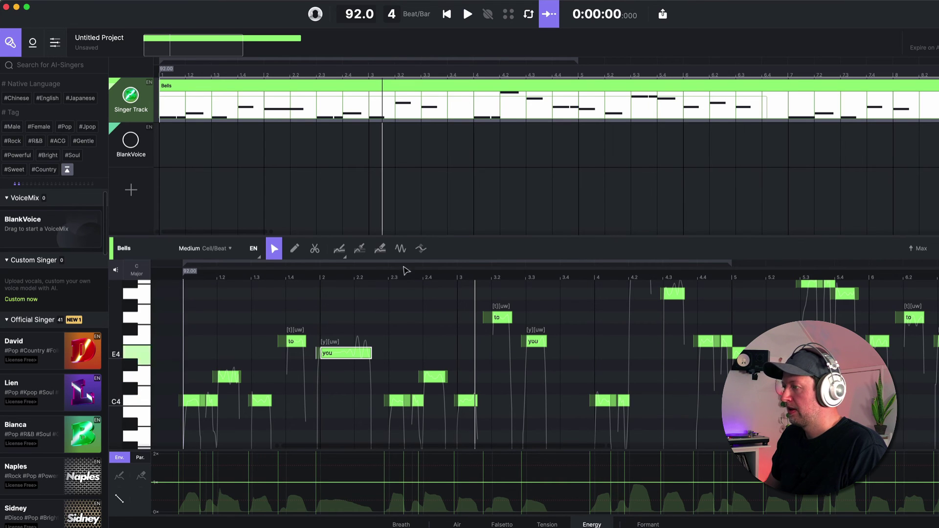
Switch to the Vibrato tool to show vibrato outlines on every note.
{"action": "left_click", "coordinate": [400, 248]}
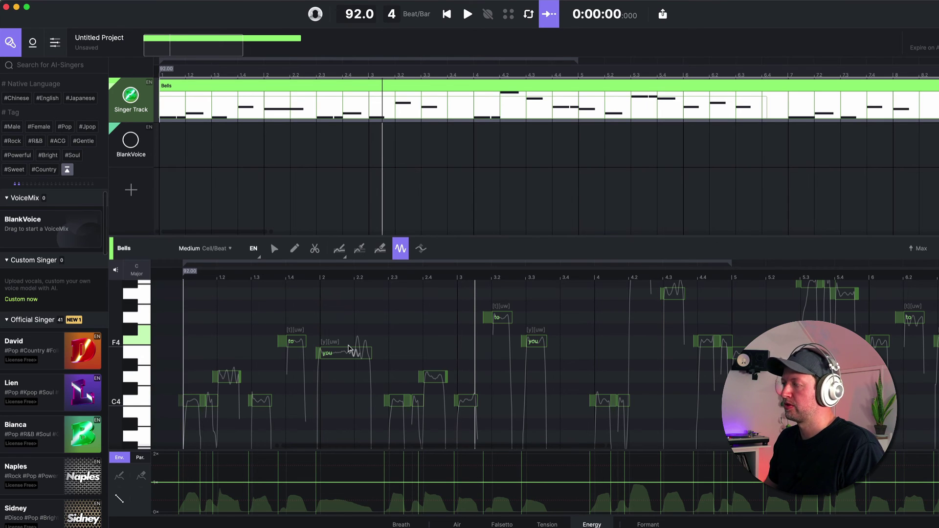
{"action": "scroll", "coordinate": [225, 179], "scroll_direction": "down", "scroll_amount": 5}
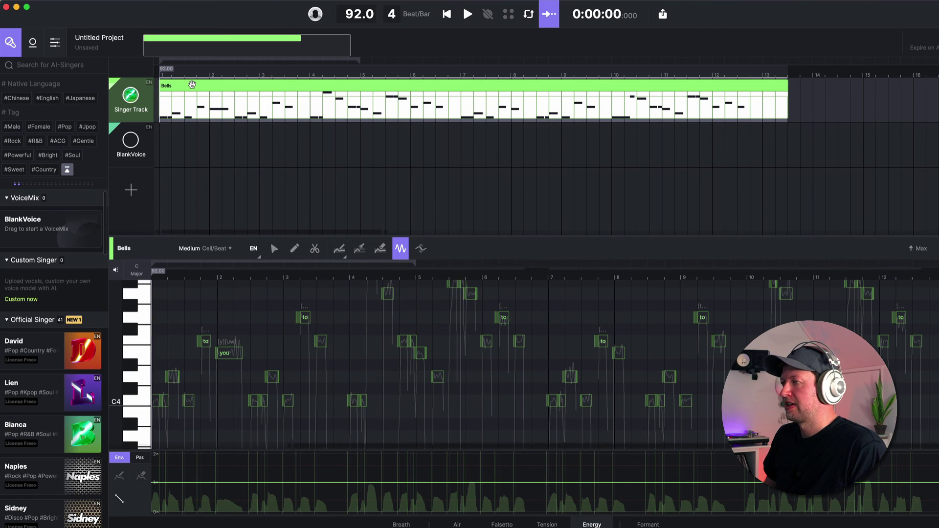
Create L and R vocal doubles of the Bells track with Similar set to 70%.
{"action": "right_click", "coordinate": [191, 85]}
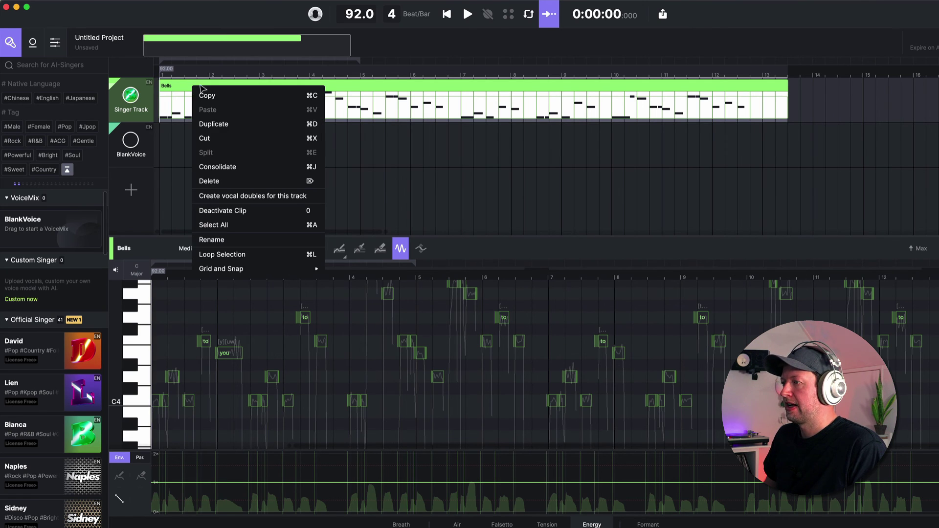
{"action": "left_click", "coordinate": [243, 196]}
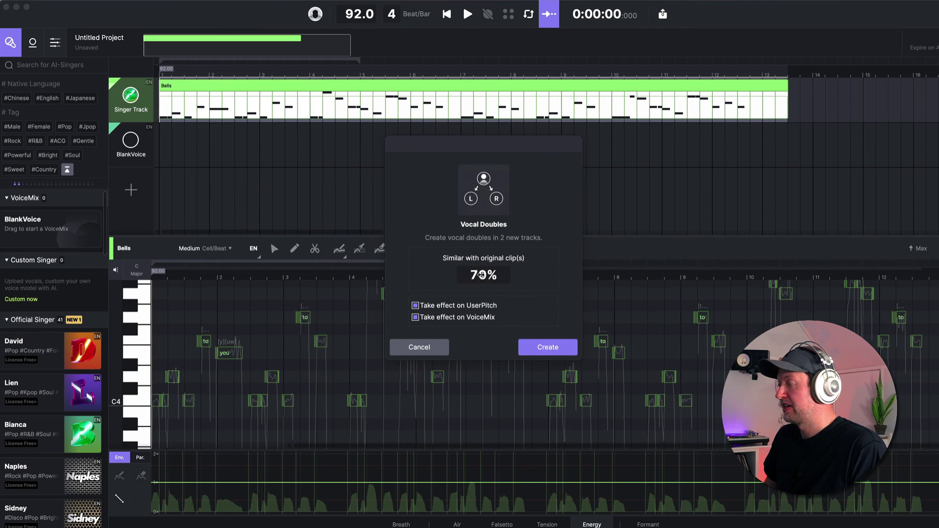
{"action": "left_click_drag", "start_coordinate": [481, 275], "coordinate": [404, 269]}
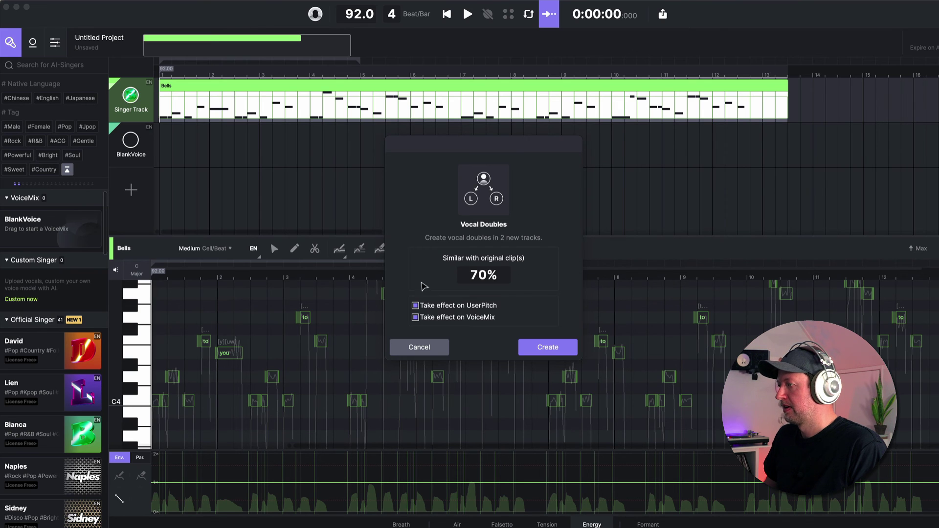
{"action": "left_click", "coordinate": [548, 347]}
{"action": "scroll", "coordinate": [271, 154], "scroll_direction": "up", "scroll_amount": 3}
{"action": "scroll", "coordinate": [272, 155], "scroll_direction": "up", "scroll_amount": 3}
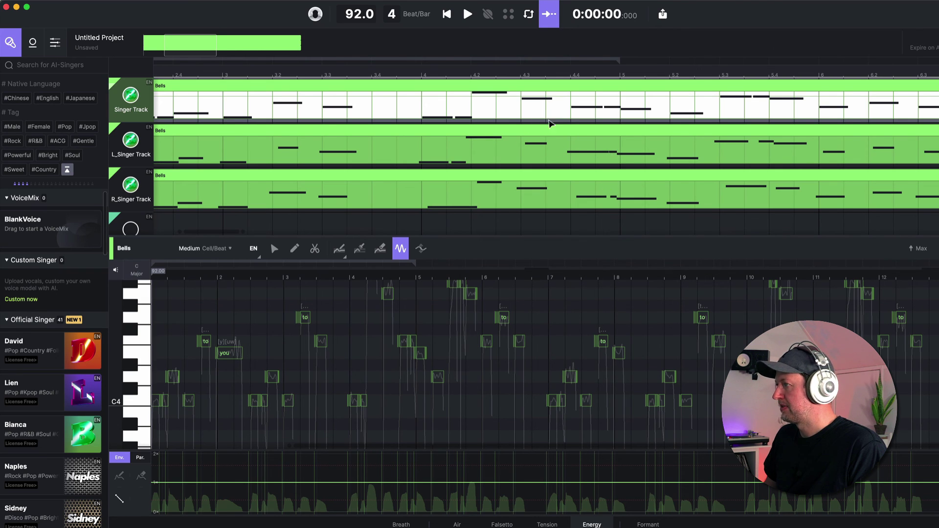
Show the mixer and play the song with the doubles from the start.
{"action": "scroll", "coordinate": [419, 126], "scroll_direction": "down", "scroll_amount": 5}
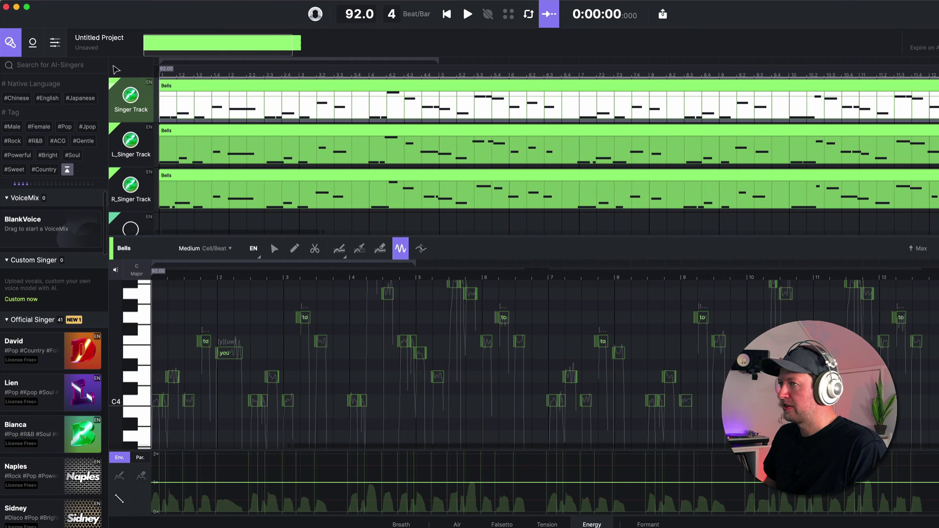
{"action": "left_click", "coordinate": [54, 43]}
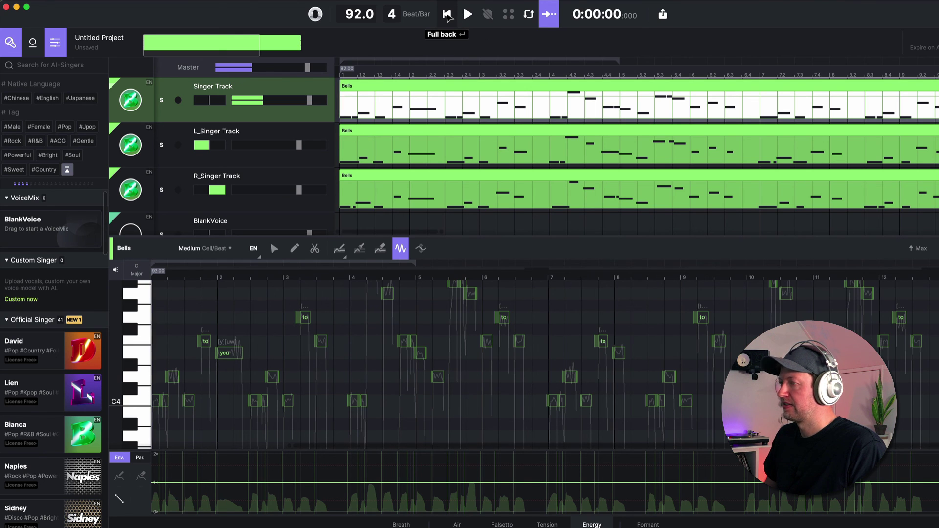
{"action": "left_click", "coordinate": [446, 15]}
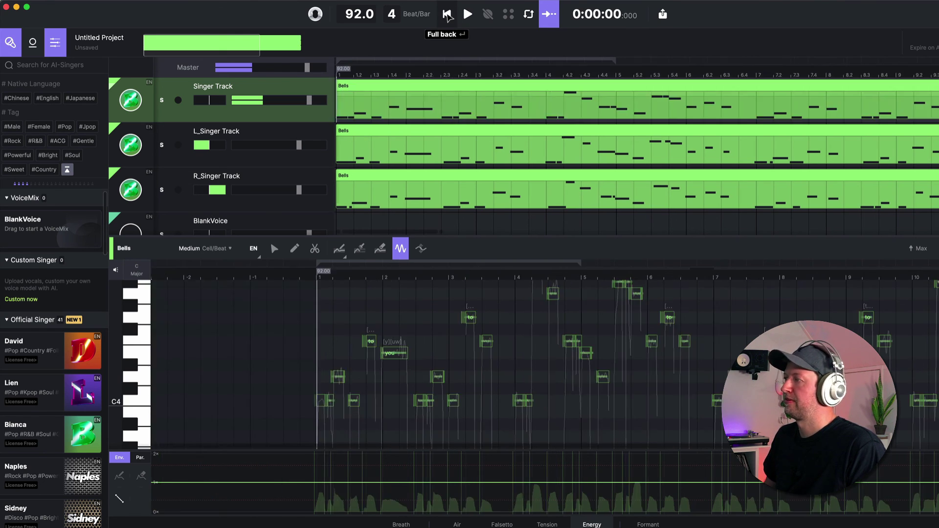
{"action": "key", "text": "space"}
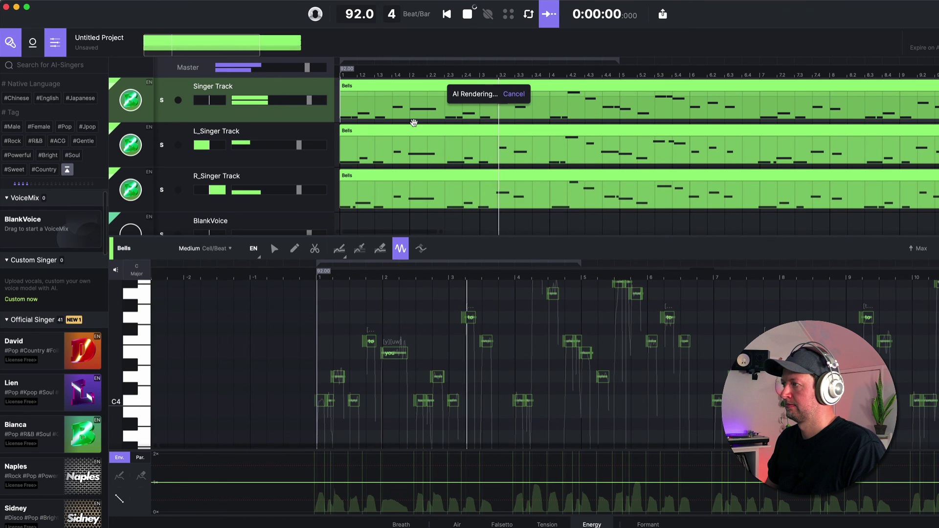
{"action": "key", "text": "space"}
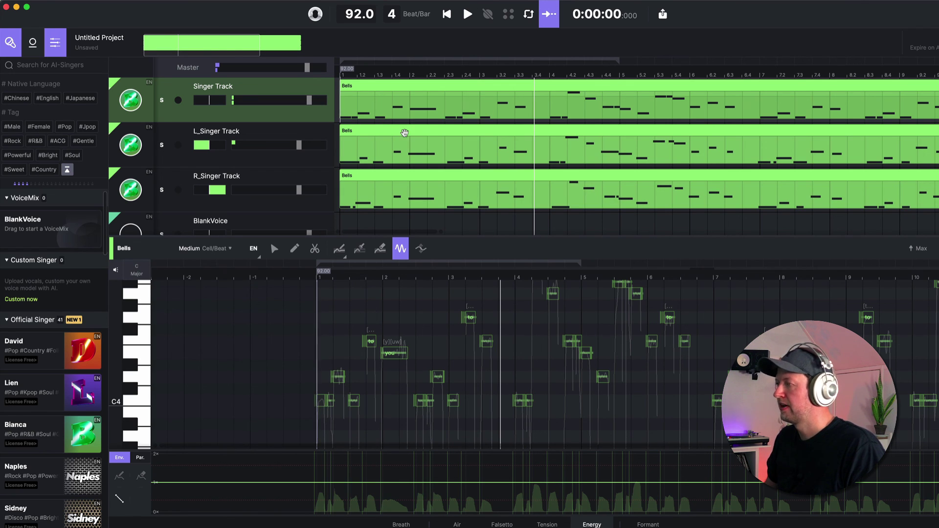
Delete the L_Singer and R_Singer double tracks.
{"action": "left_click", "coordinate": [405, 133]}
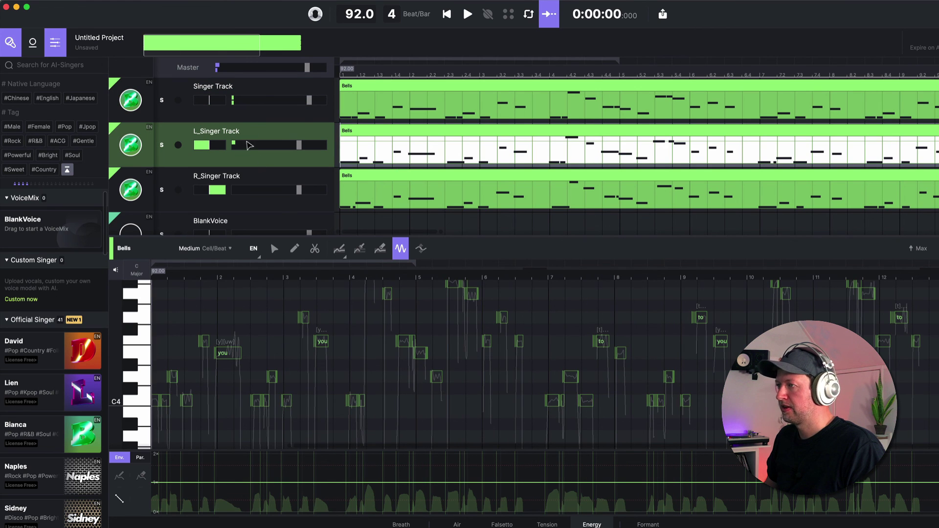
{"action": "left_click", "coordinate": [248, 175], "text": "shift"}
{"action": "left_click", "coordinate": [264, 145]}
{"action": "left_click", "coordinate": [269, 189], "text": "shift"}
{"action": "key", "text": "Delete"}
Recreate vocal doubles of the Bells clip with Similar set to 83%.
{"action": "right_click", "coordinate": [385, 87]}
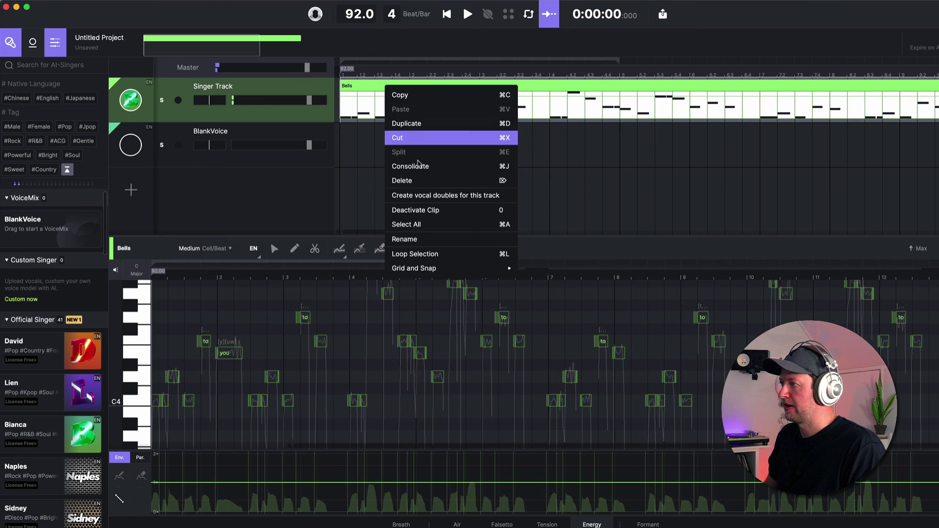
{"action": "left_click", "coordinate": [423, 195]}
{"action": "left_click_drag", "start_coordinate": [483, 274], "coordinate": [600, 289]}
{"action": "left_click", "coordinate": [561, 348]}
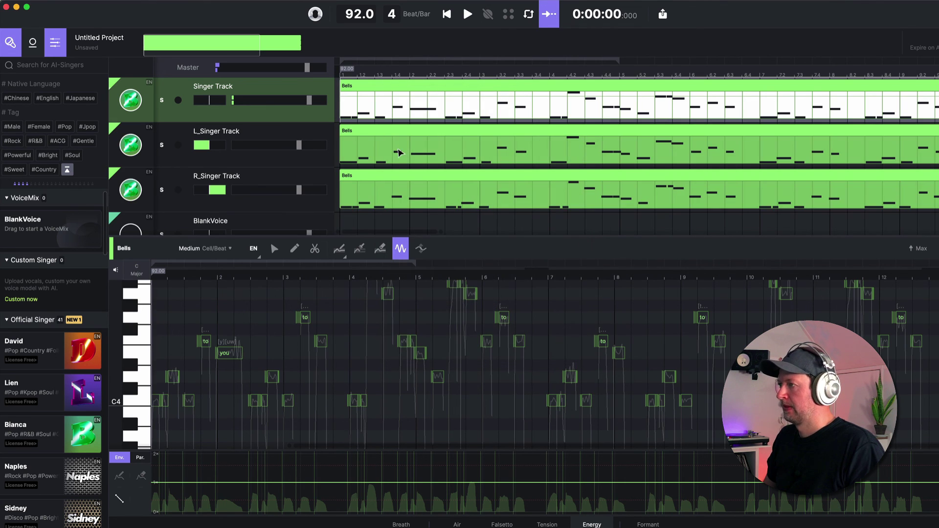
Set up the audio export with Master output, Mono channels and WAV format.
{"action": "left_click", "coordinate": [663, 14]}
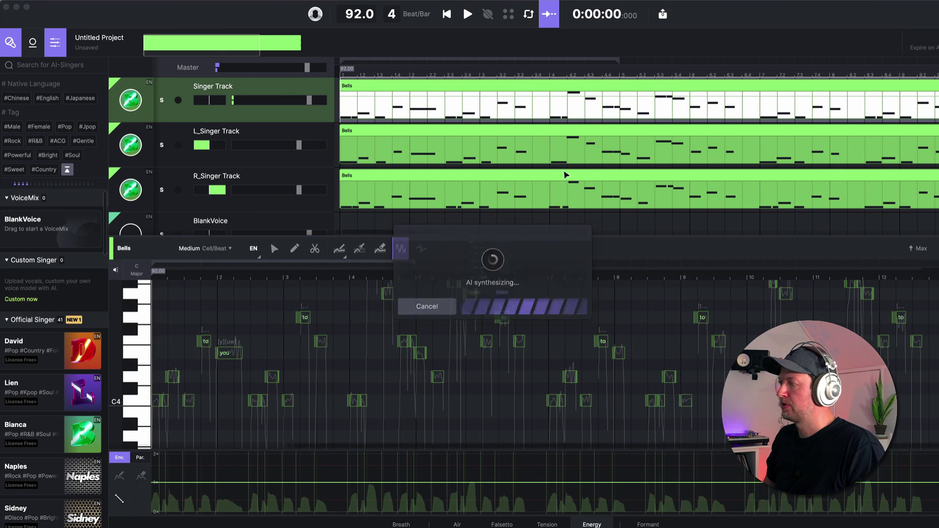
{"action": "left_click", "coordinate": [537, 174]}
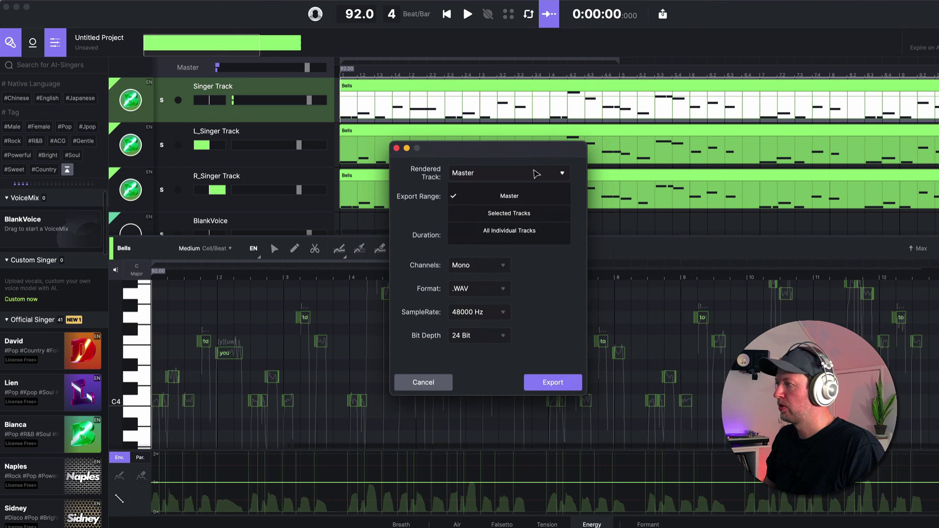
{"action": "left_click", "coordinate": [533, 268]}
{"action": "left_click", "coordinate": [487, 267]}
{"action": "left_click", "coordinate": [552, 271]}
{"action": "left_click", "coordinate": [482, 289]}
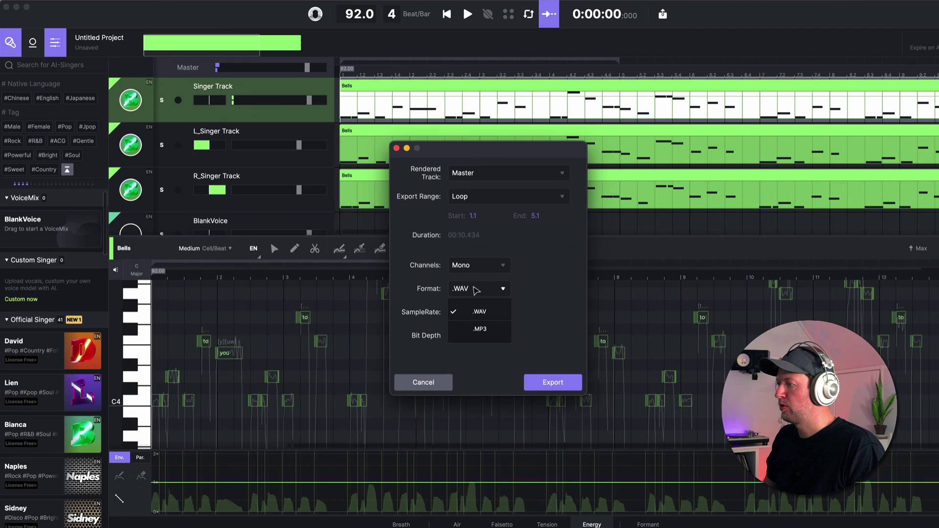
{"action": "left_click", "coordinate": [538, 302]}
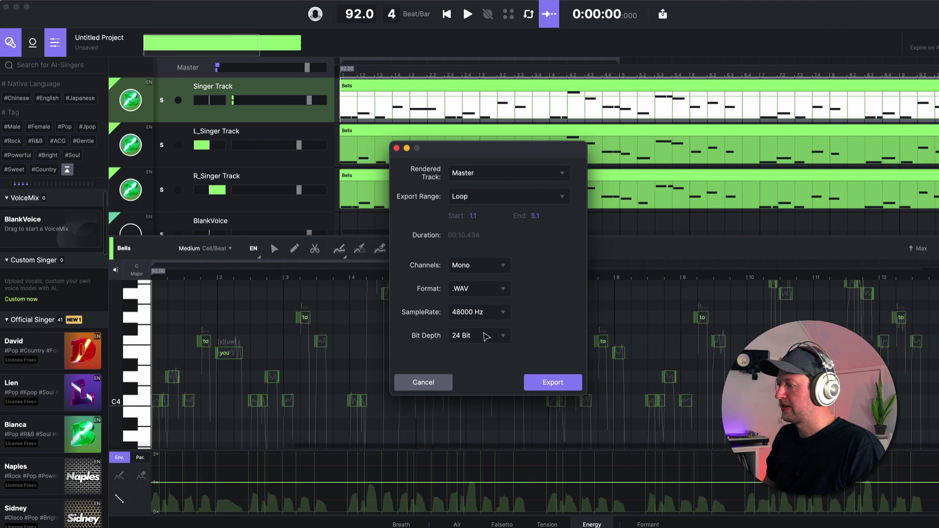
Export the 48000 Hz 24-bit file as 'Demo Vox' on the Desktop.
{"action": "left_click", "coordinate": [555, 382]}
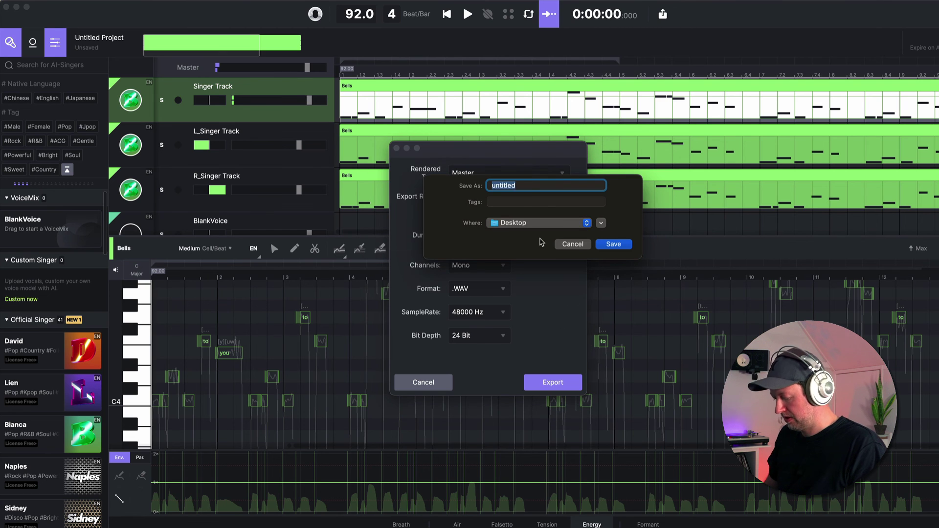
{"action": "type", "text": "Demo Vox"}
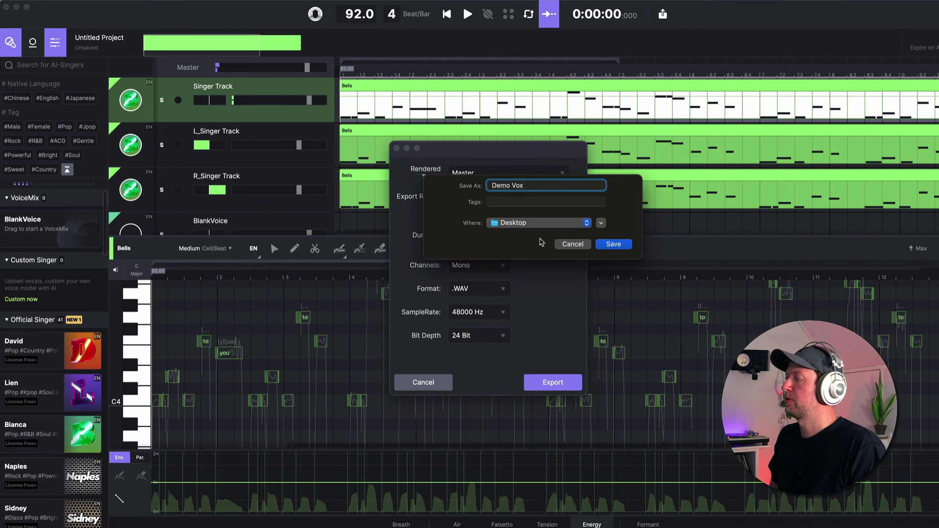
{"action": "key", "text": "Return"}
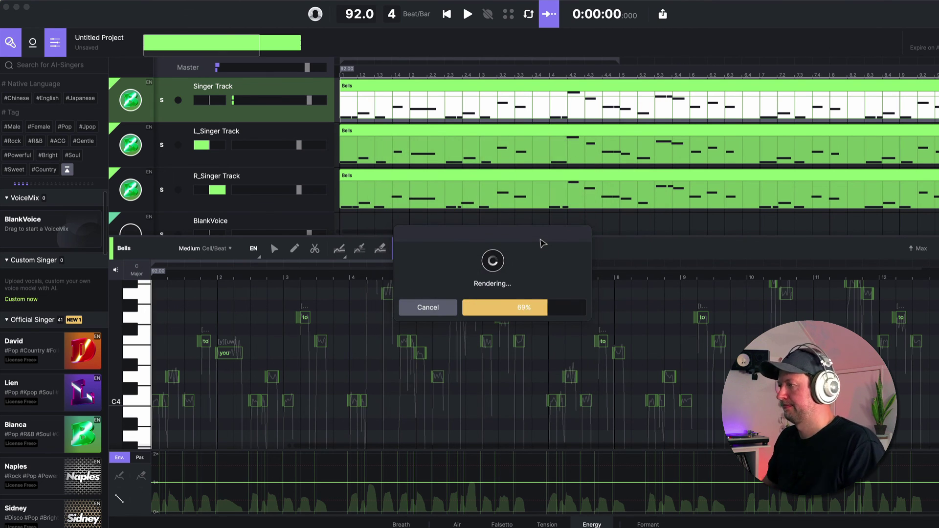